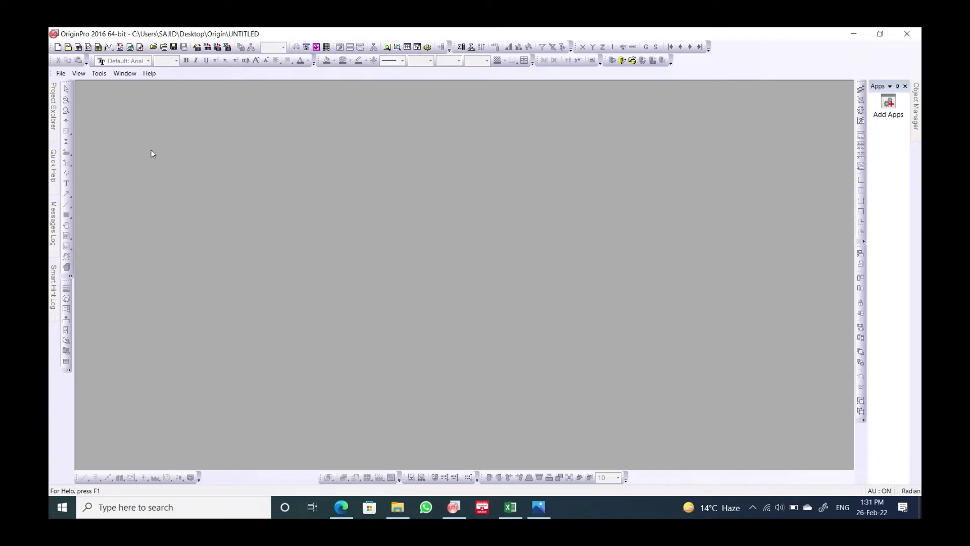
- Open the 1.Crystallinity(%) project from the desktop and maximize its Book1 worksheet
{"action": "left_click", "coordinate": [455, 507]}
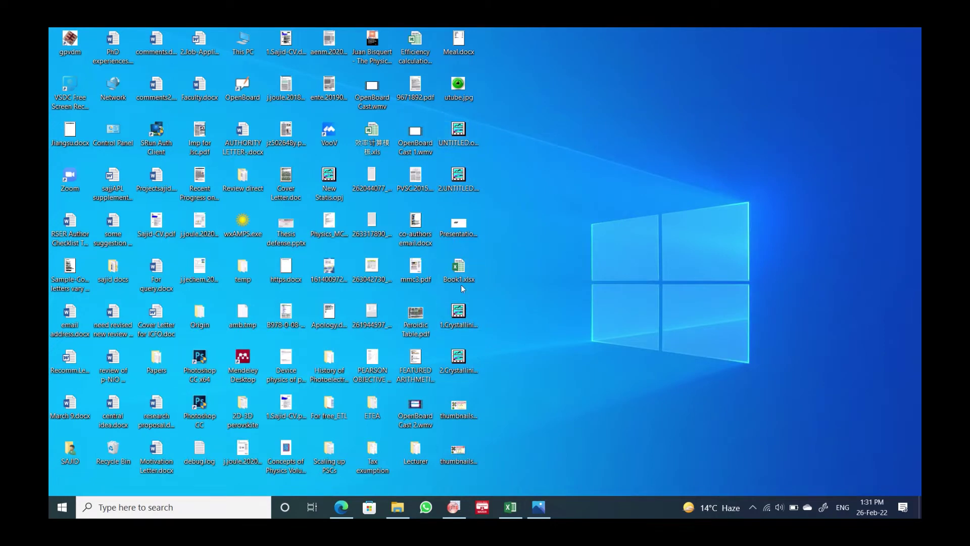
{"action": "left_click_drag", "start_coordinate": [460, 312], "coordinate": [424, 322]}
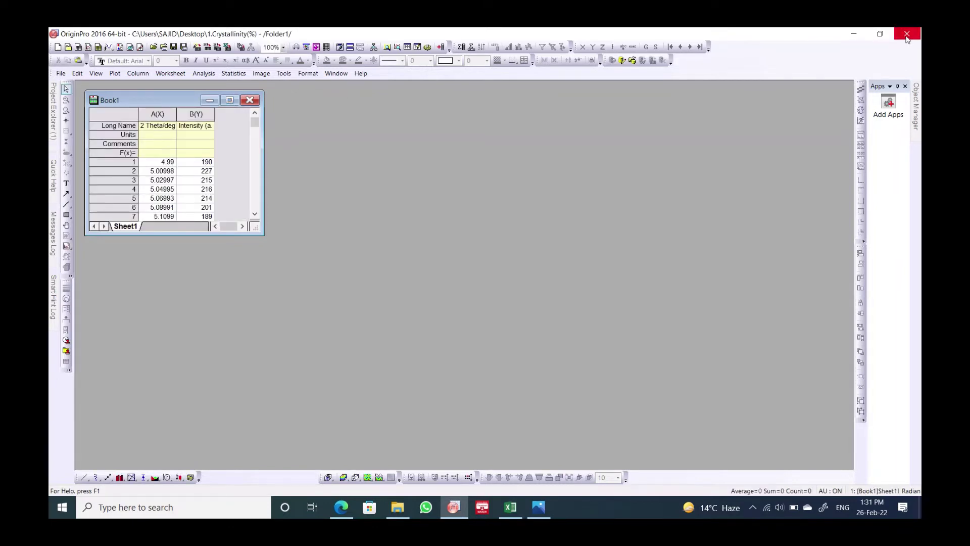
{"action": "left_click", "coordinate": [228, 100]}
- Plot the 2 Theta and Intensity columns, A(X) and B(Y), as a line graph
{"action": "left_click", "coordinate": [143, 87]}
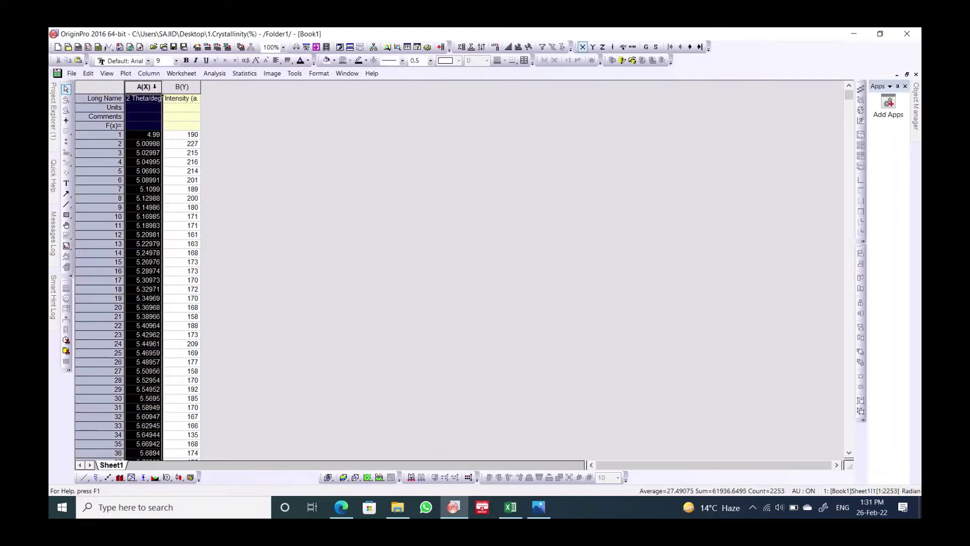
{"action": "left_click", "coordinate": [188, 87], "text": "shift"}
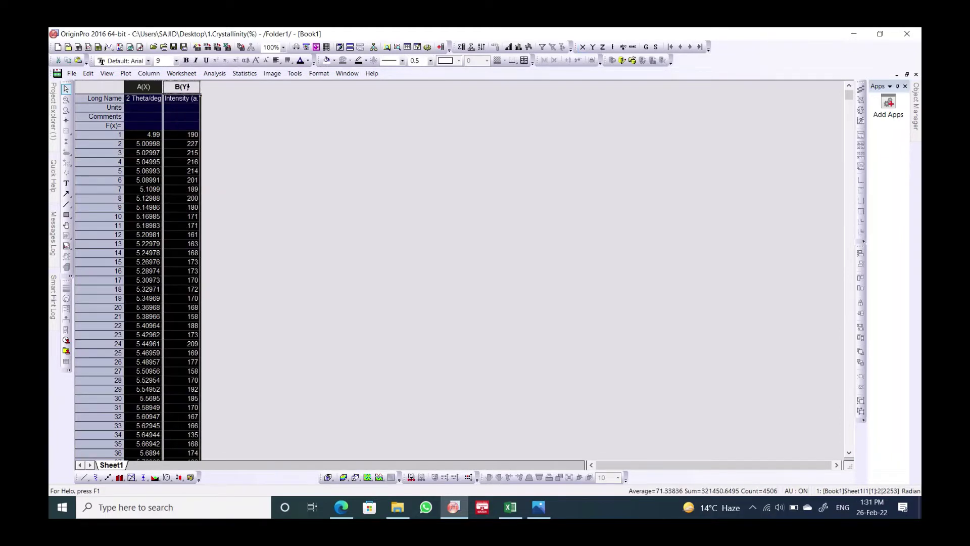
{"action": "left_click", "coordinate": [84, 477]}
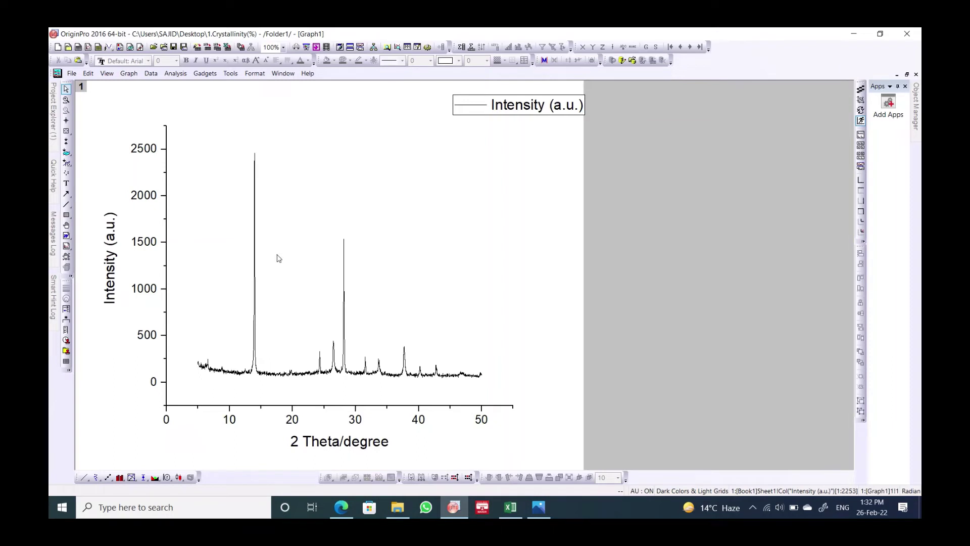
- Set the graph's Y axis scale to run from -150 to 3000 and apply it
{"action": "left_click", "coordinate": [147, 147]}
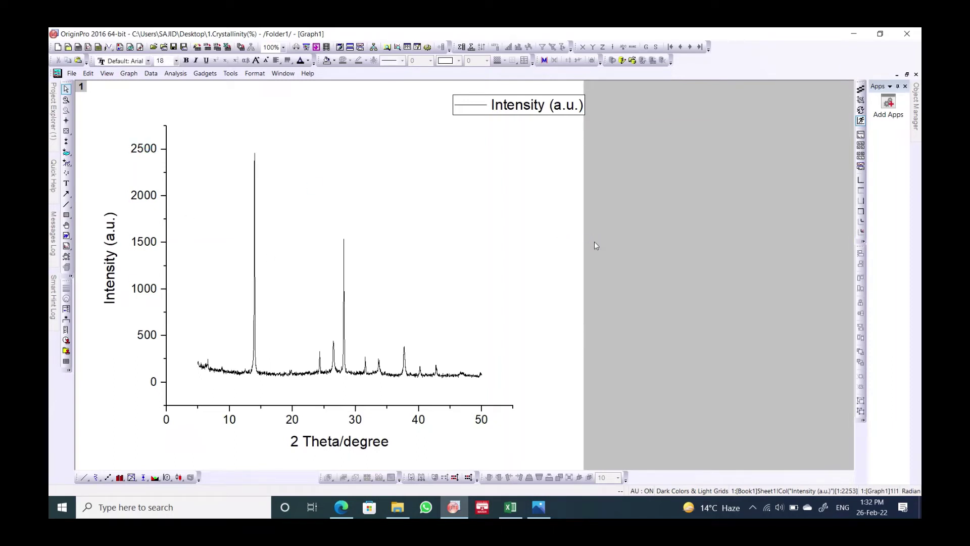
{"action": "left_click_drag", "start_coordinate": [634, 233], "coordinate": [666, 205]}
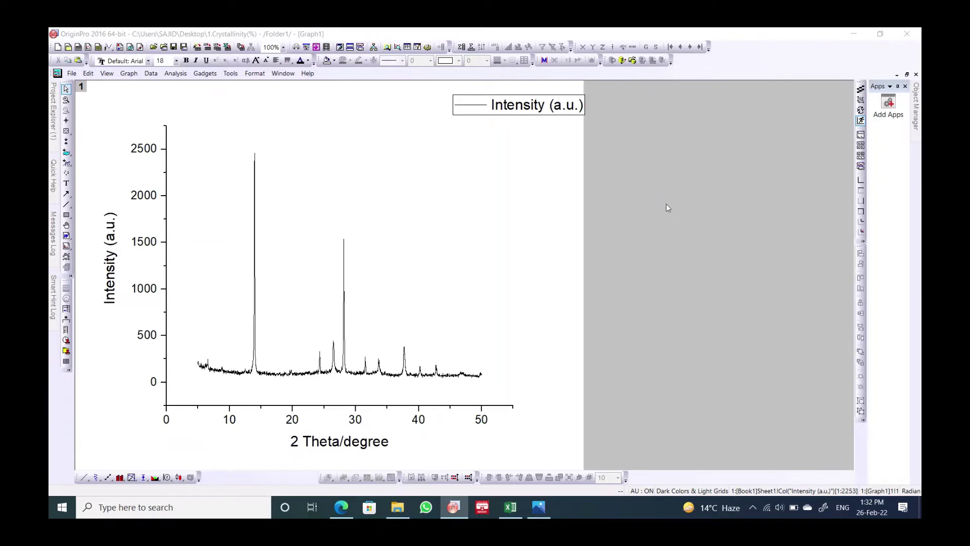
{"action": "double_click", "coordinate": [123, 177]}
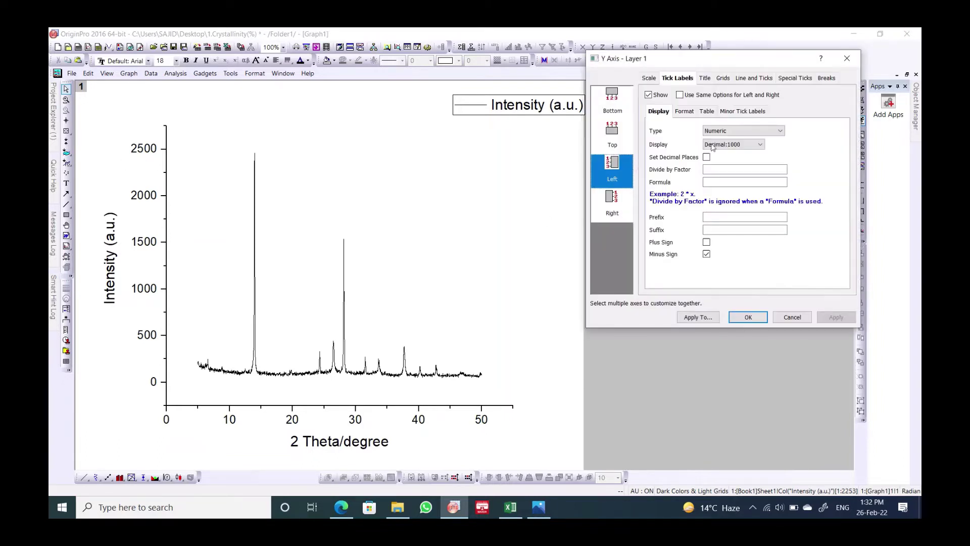
{"action": "left_click", "coordinate": [648, 78]}
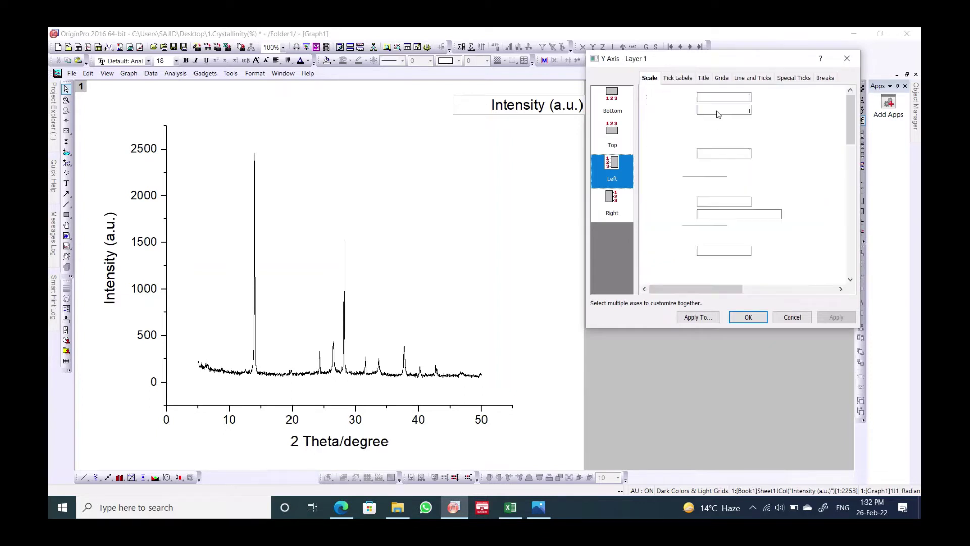
{"action": "left_click", "coordinate": [714, 96]}
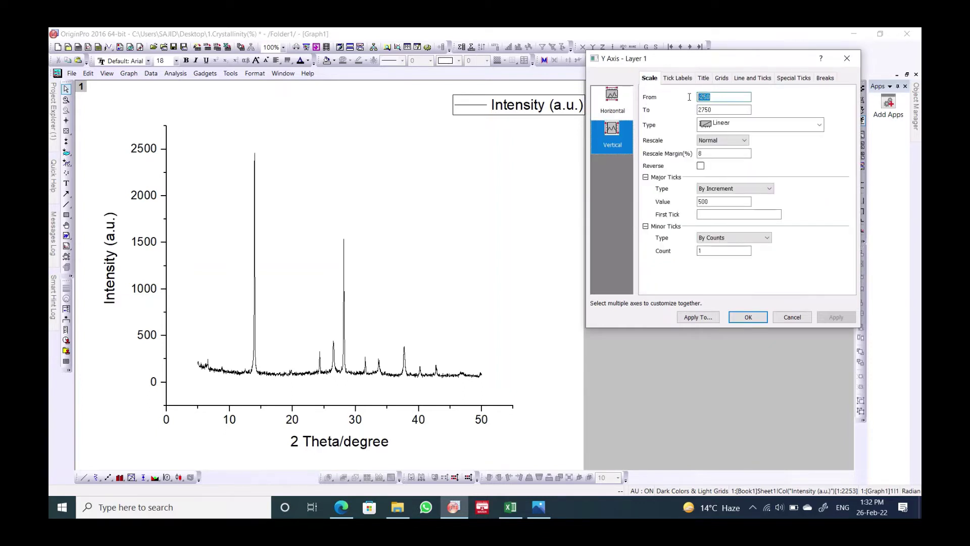
{"action": "type", "text": "-150"}
{"action": "double_click", "coordinate": [718, 109]}
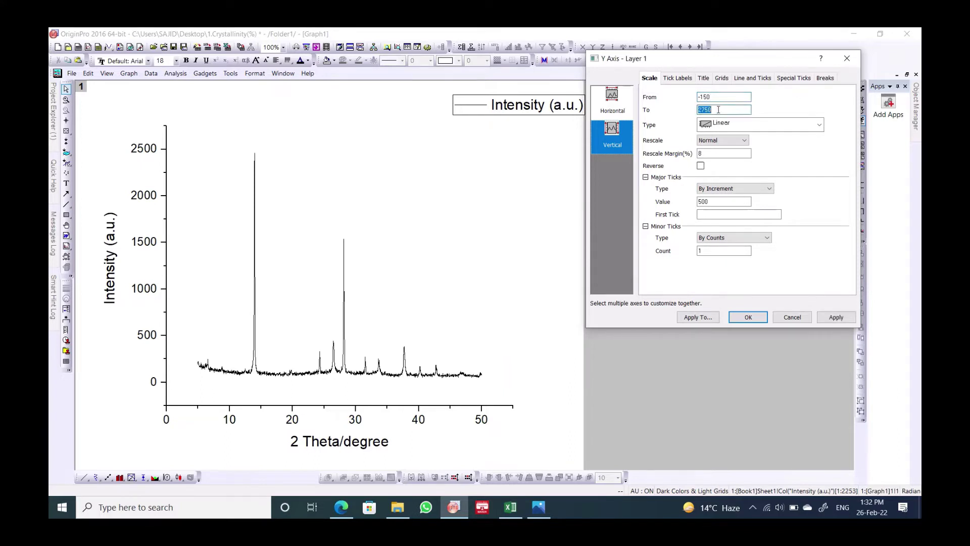
{"action": "type", "text": "3000"}
{"action": "left_click", "coordinate": [834, 318]}
{"action": "left_click", "coordinate": [741, 320]}
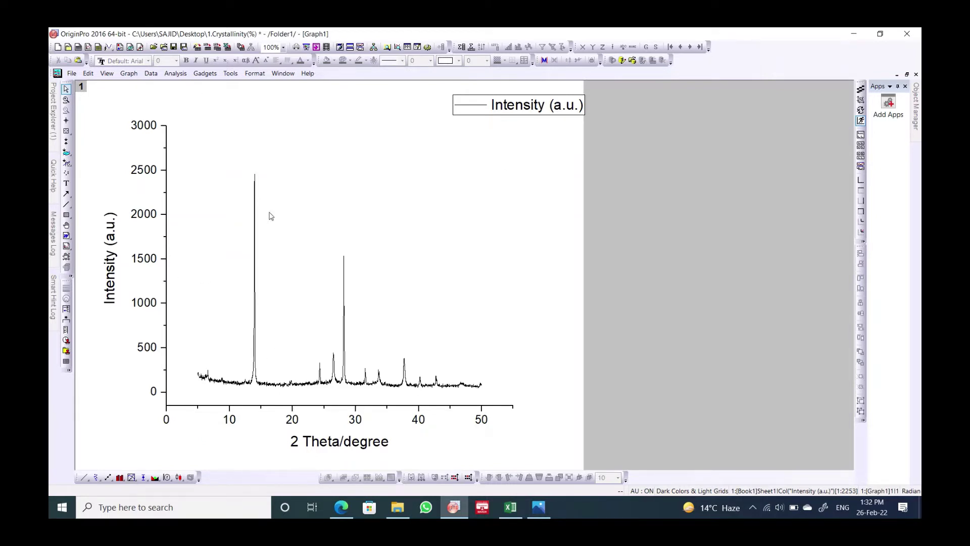
- Start the Peak Analyzer on the intensity curve with the Integrate Peaks goal and proceed to the baseline mode
{"action": "left_click", "coordinate": [182, 74]}
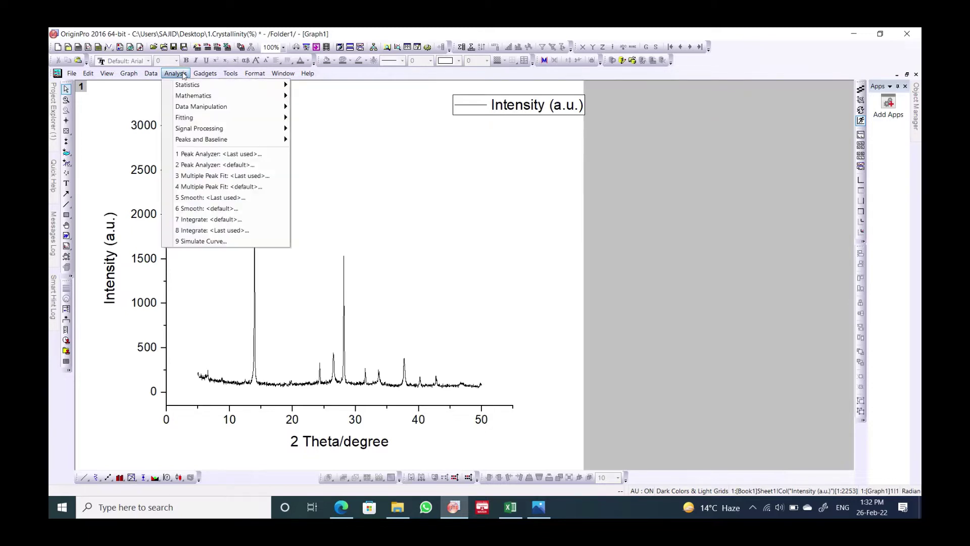
{"action": "mouse_move", "coordinate": [205, 143]}
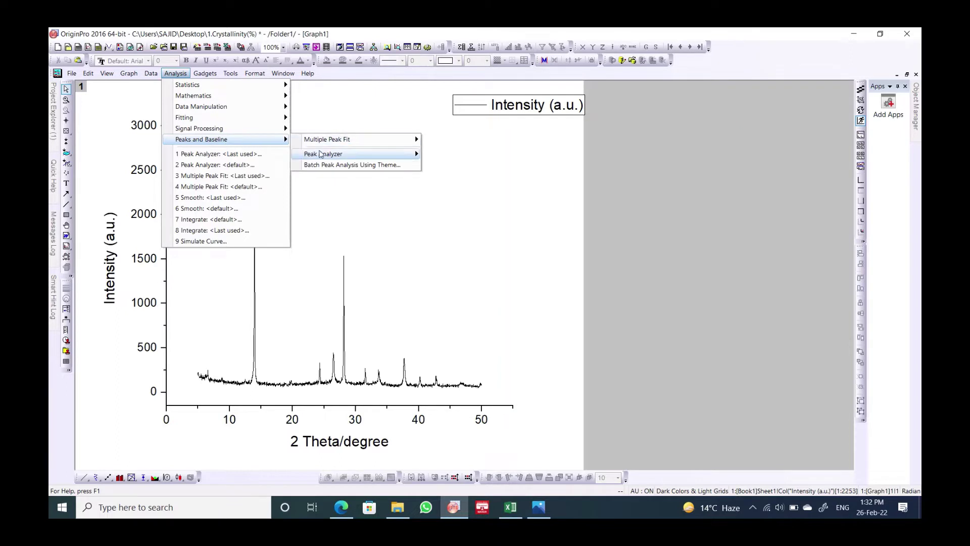
{"action": "mouse_move", "coordinate": [349, 159]}
{"action": "left_click", "coordinate": [440, 179]}
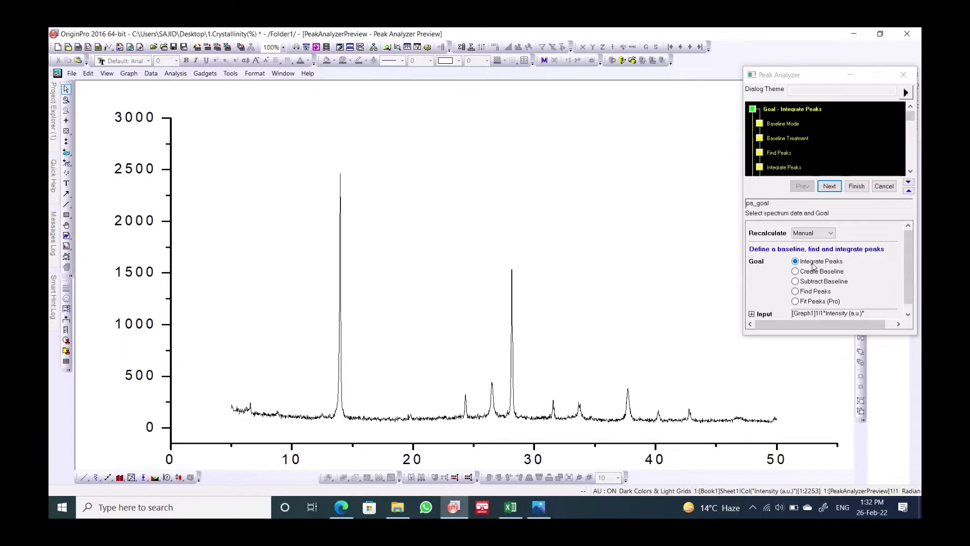
{"action": "left_click", "coordinate": [828, 188]}
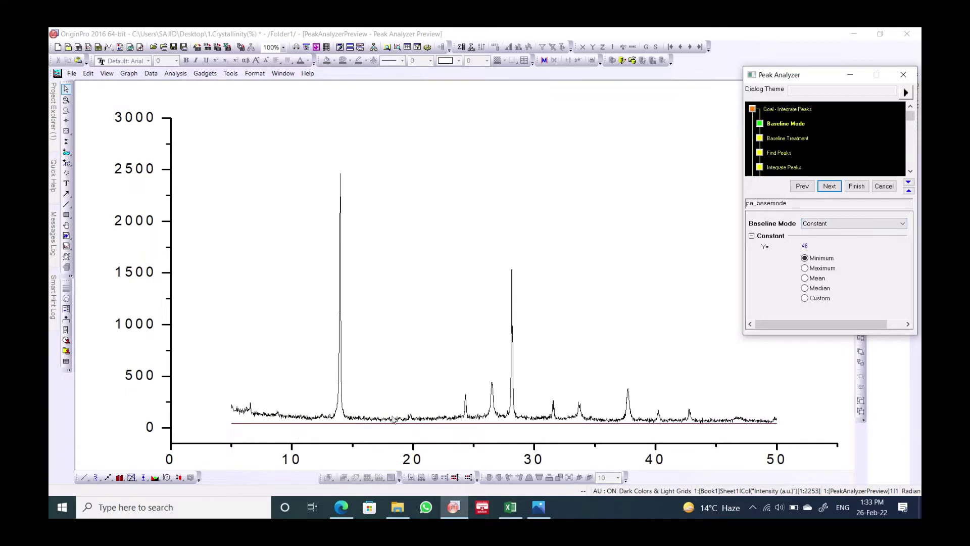
- Set the baseline mode to User Defined and proceed to creating the baseline
{"action": "left_click", "coordinate": [829, 228]}
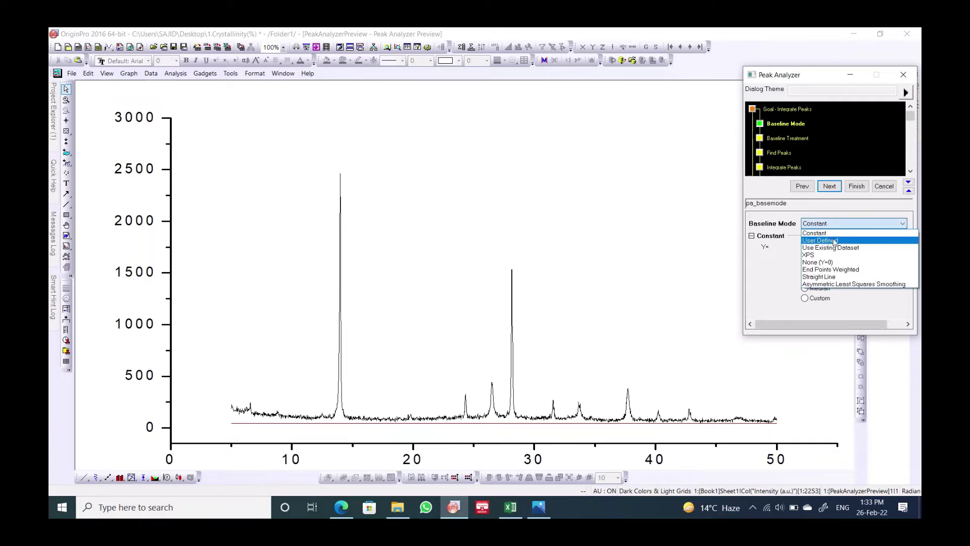
{"action": "left_click", "coordinate": [834, 241]}
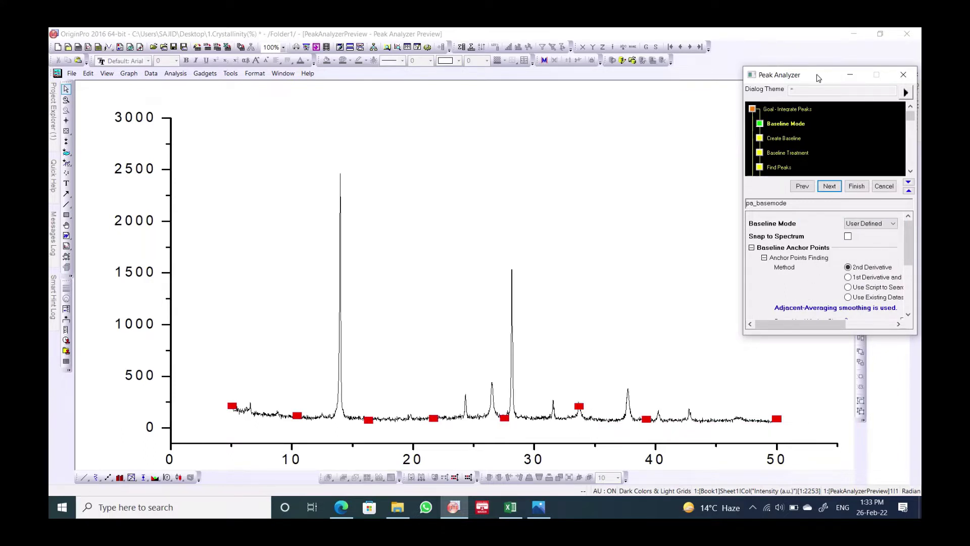
{"action": "left_click_drag", "start_coordinate": [827, 76], "coordinate": [752, 78]}
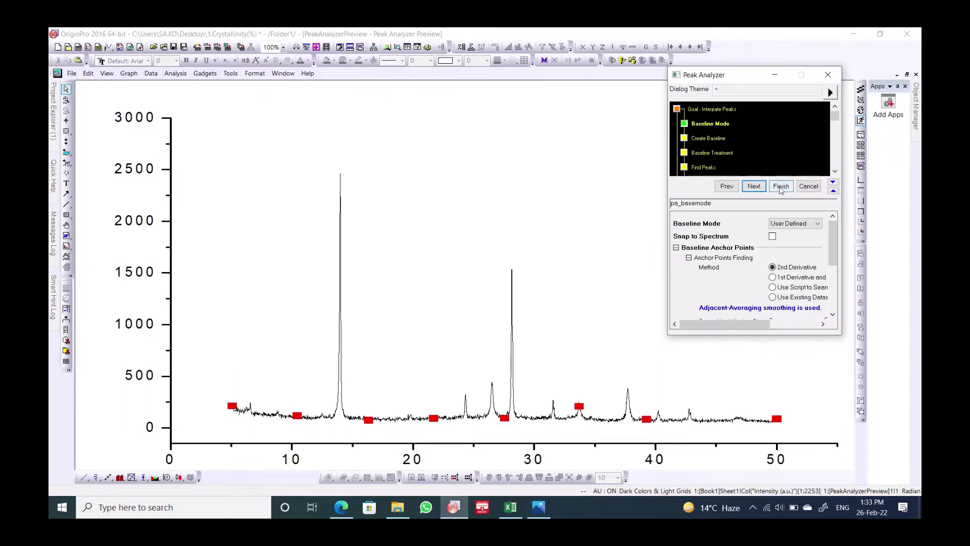
{"action": "left_click", "coordinate": [752, 186]}
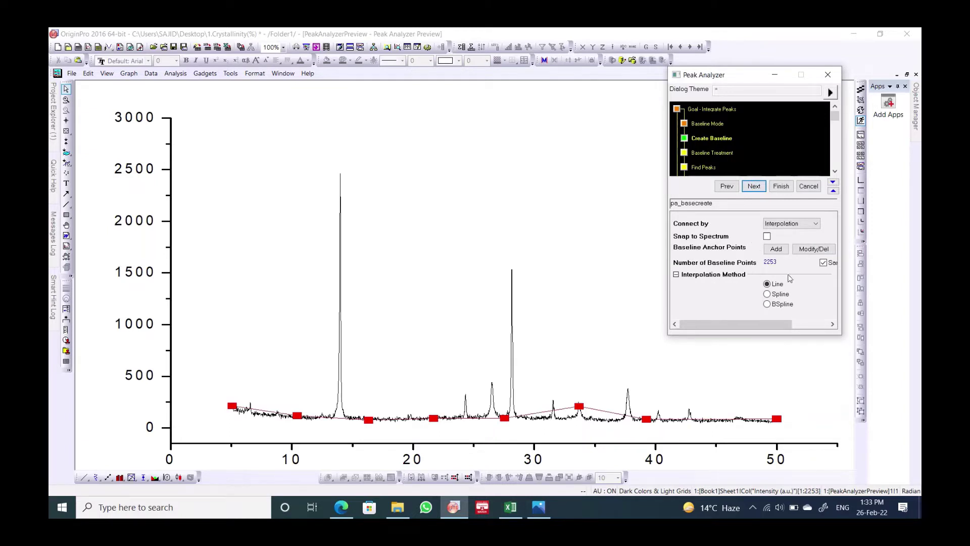
- Start adding baseline anchor points and place eight along the curve's base between 2 Theta about 5.8 and 14.5
{"action": "left_click", "coordinate": [776, 249]}
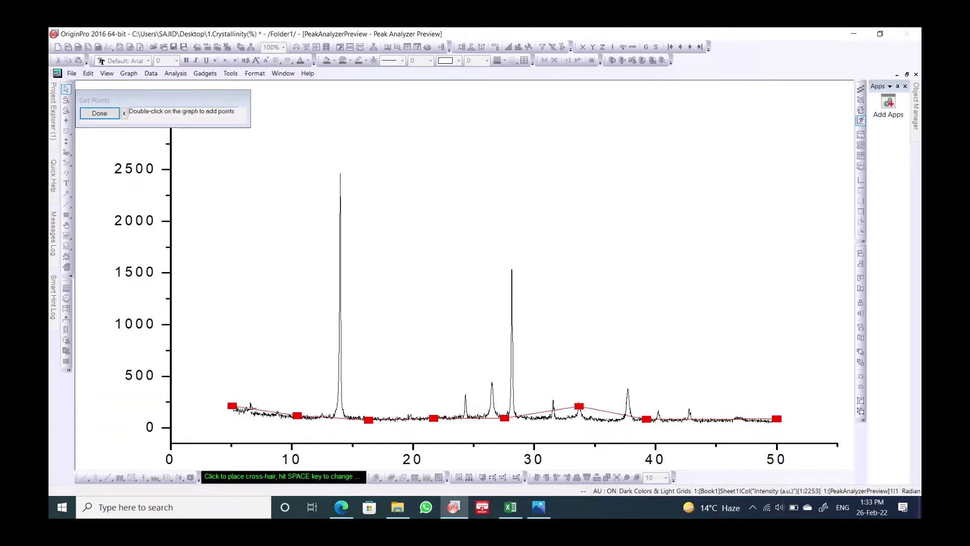
{"action": "double_click", "coordinate": [251, 408]}
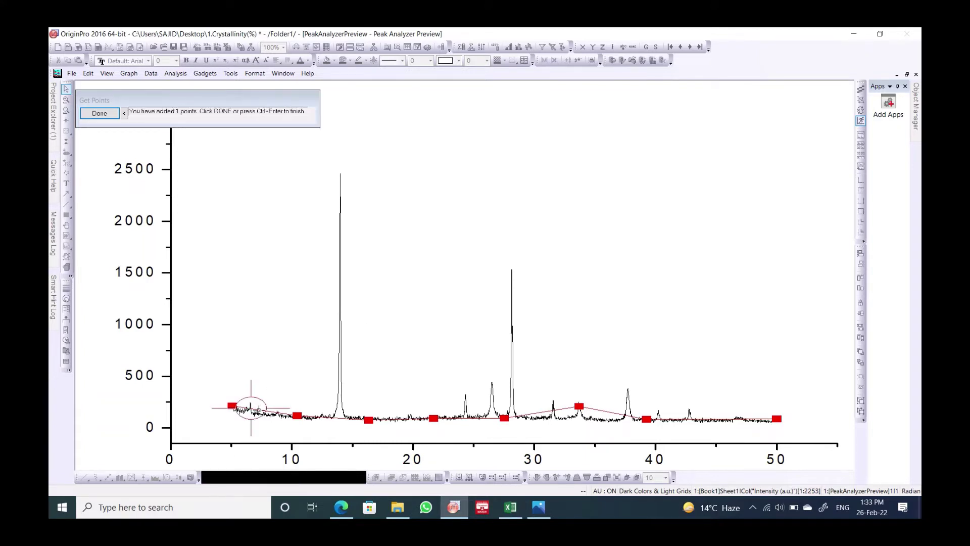
{"action": "double_click", "coordinate": [261, 409]}
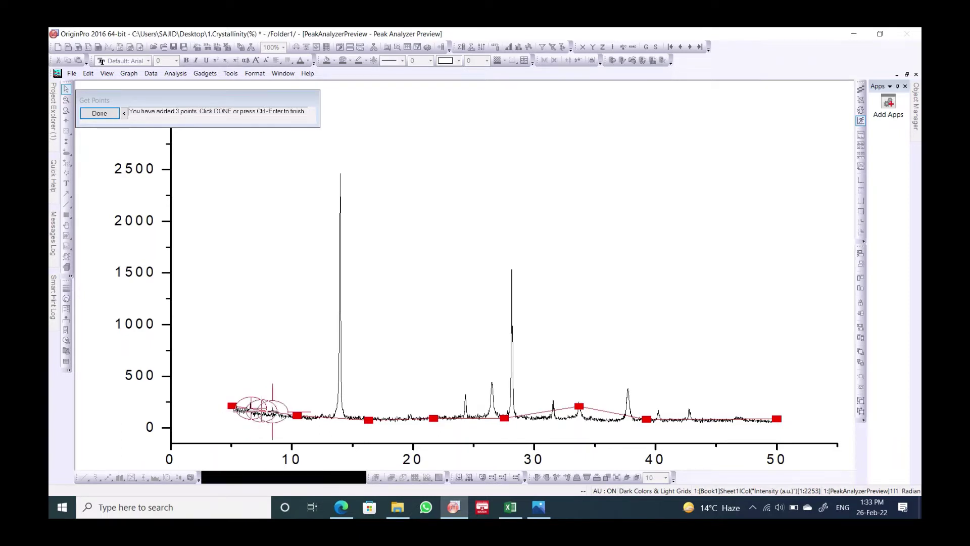
{"action": "double_click", "coordinate": [241, 407]}
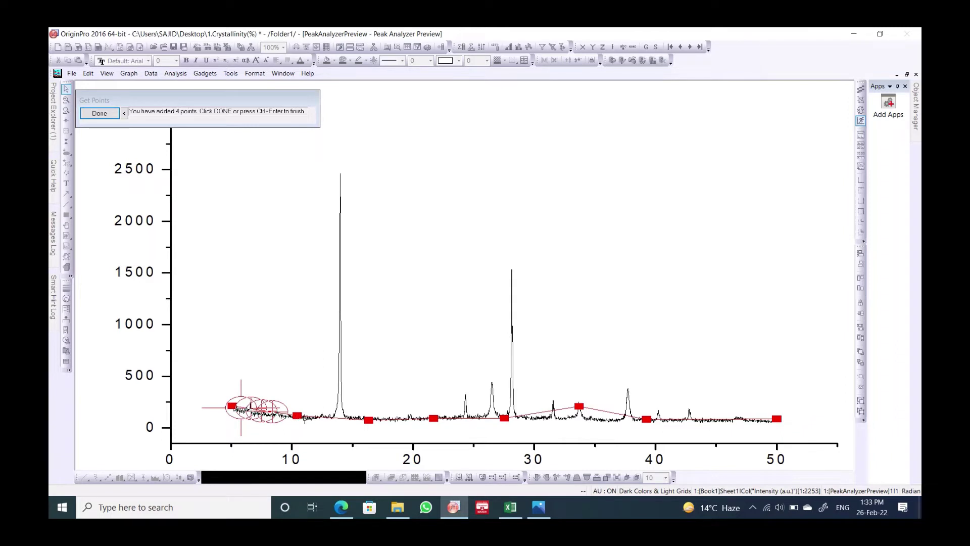
{"action": "double_click", "coordinate": [312, 416]}
{"action": "double_click", "coordinate": [329, 416]}
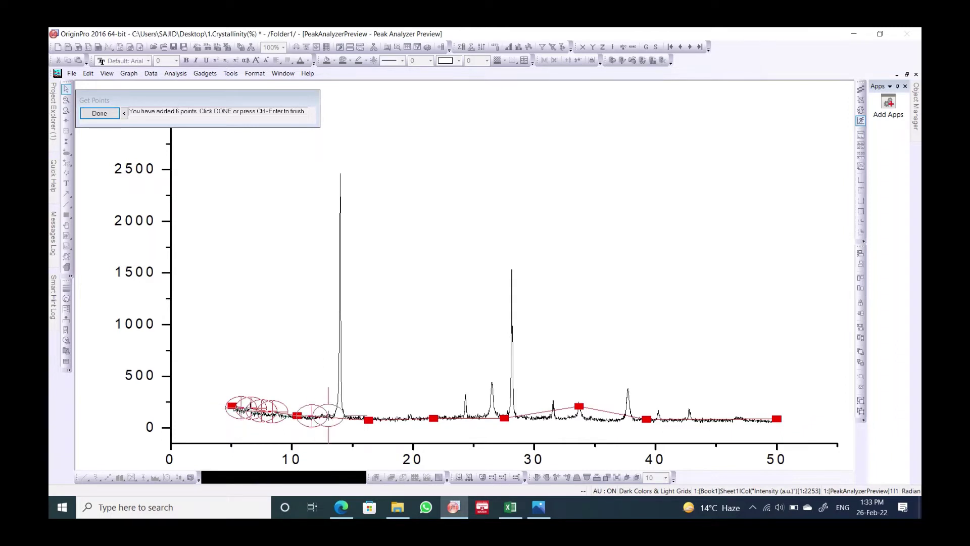
{"action": "double_click", "coordinate": [347, 417]}
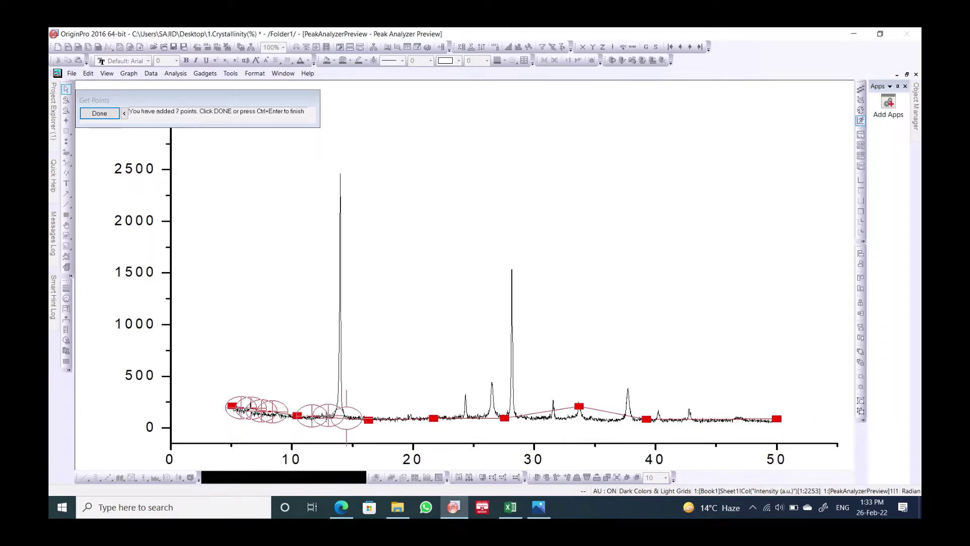
{"action": "double_click", "coordinate": [331, 417]}
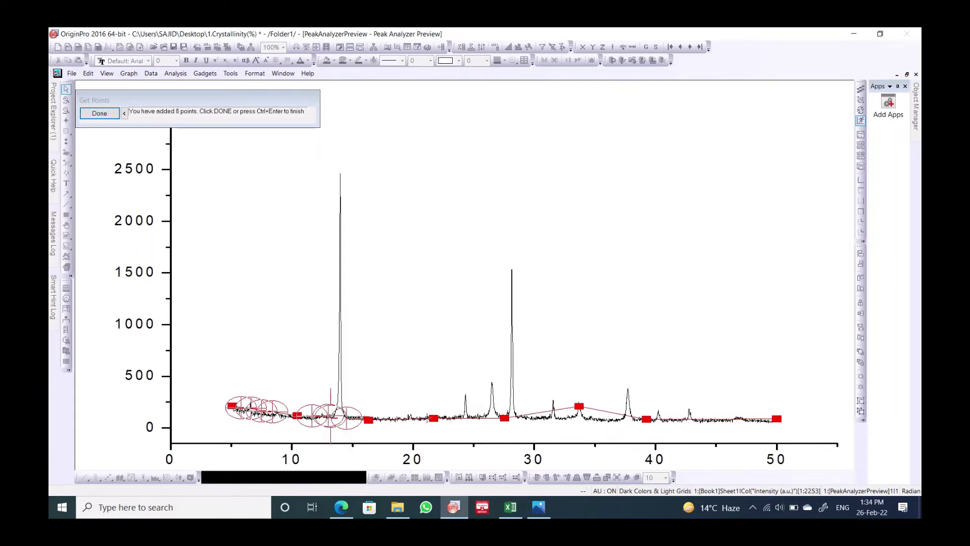
- Add eight baseline anchor points around the middle peaks, between 2 Theta about 24 and 32.5
{"action": "double_click", "coordinate": [459, 418]}
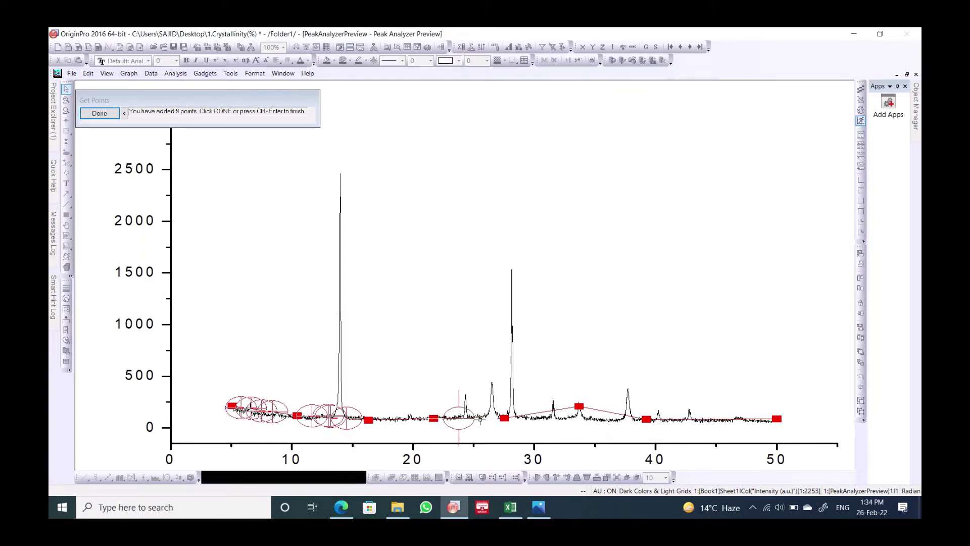
{"action": "double_click", "coordinate": [473, 417]}
{"action": "double_click", "coordinate": [486, 415]}
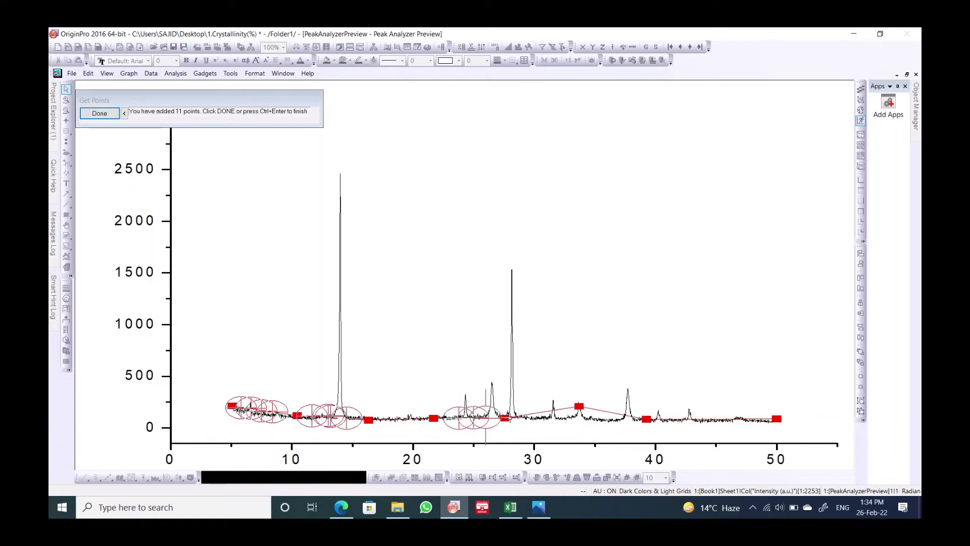
{"action": "double_click", "coordinate": [516, 416]}
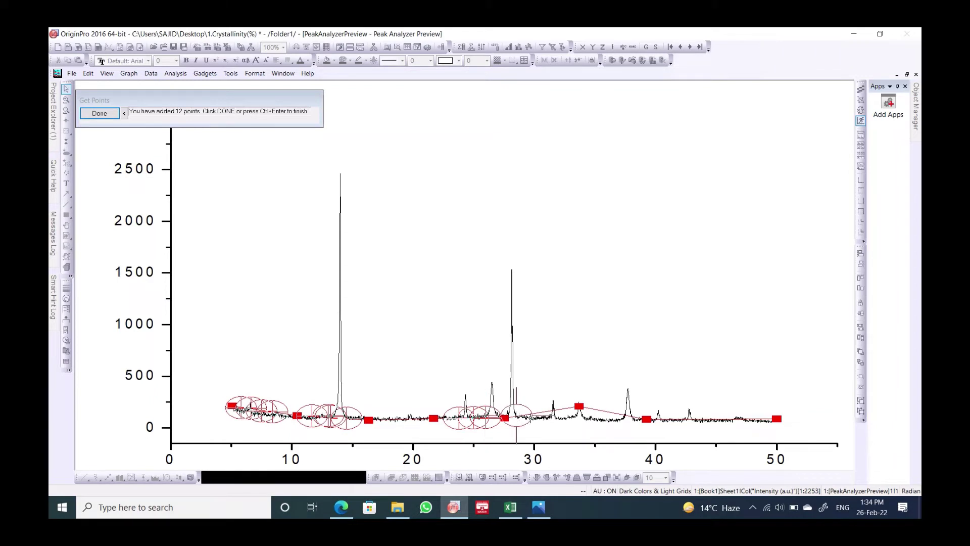
{"action": "double_click", "coordinate": [544, 410]}
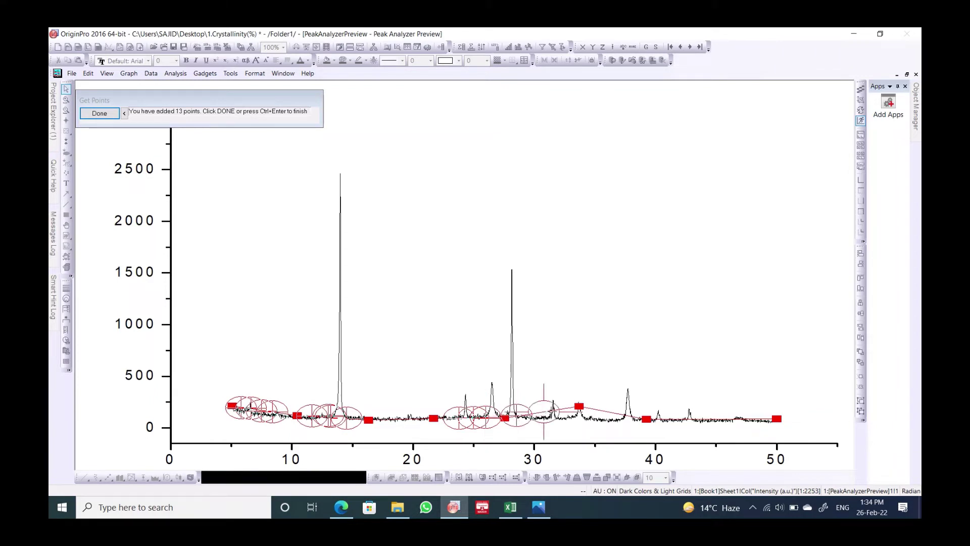
{"action": "double_click", "coordinate": [550, 410]}
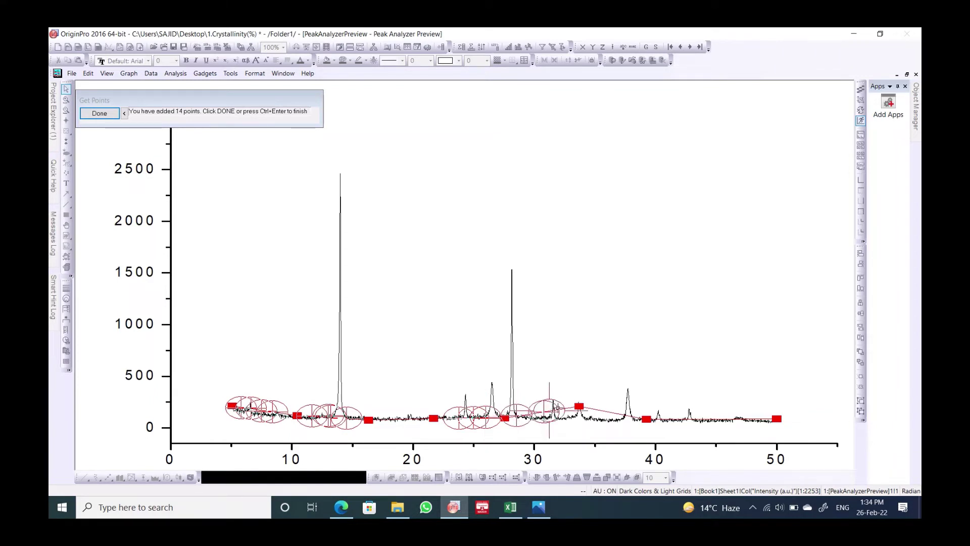
{"action": "double_click", "coordinate": [557, 410]}
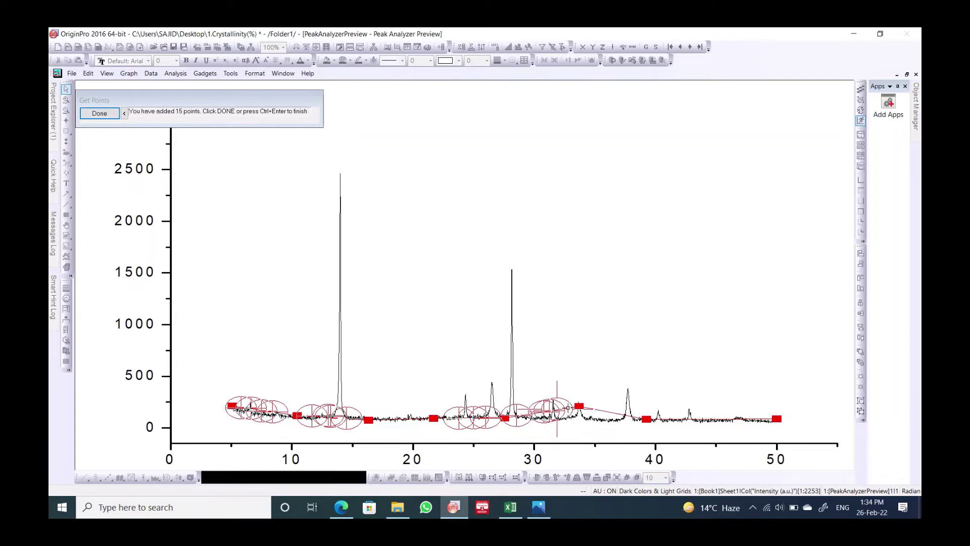
{"action": "double_click", "coordinate": [565, 408]}
- Add nine baseline anchor points between 2 Theta about 35 and 48, and finish adding points
{"action": "double_click", "coordinate": [598, 408]}
{"action": "double_click", "coordinate": [617, 414]}
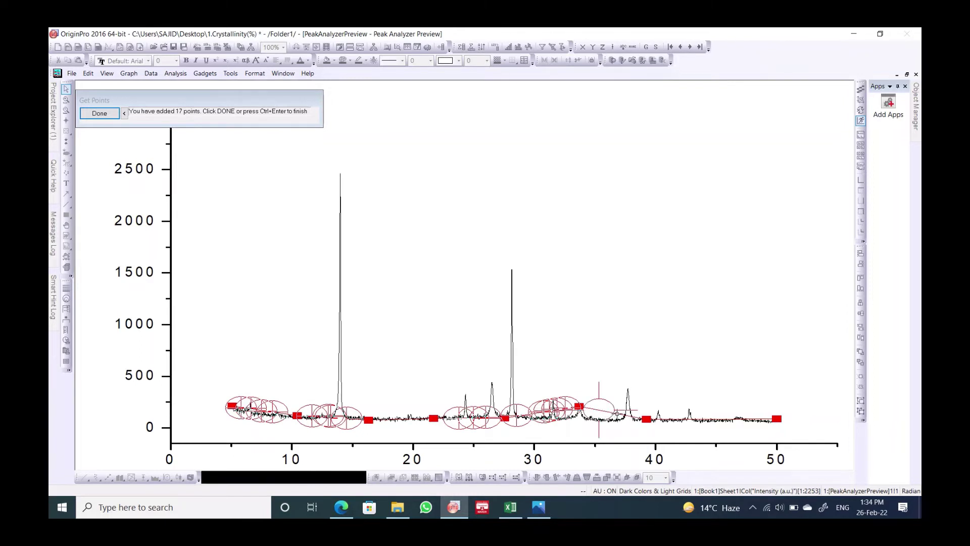
{"action": "double_click", "coordinate": [623, 416]}
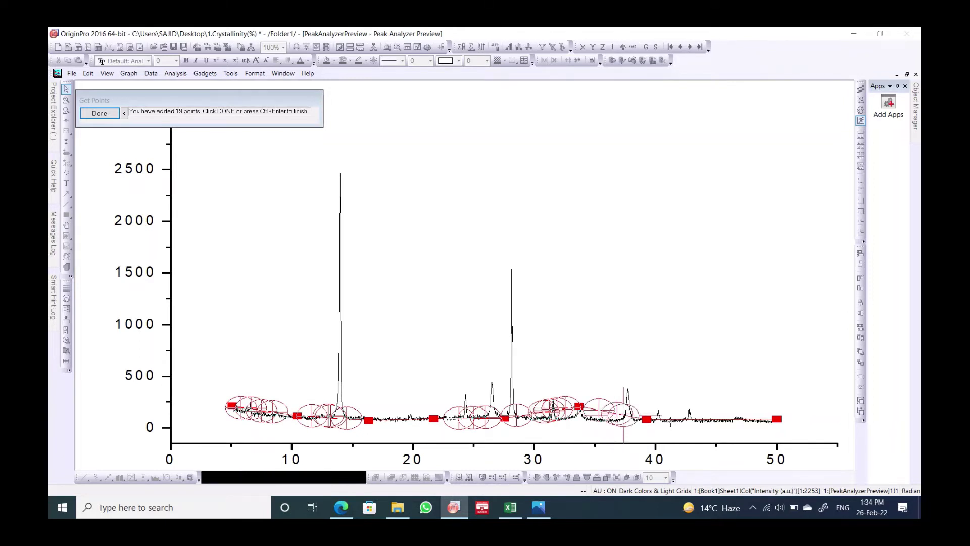
{"action": "double_click", "coordinate": [670, 419]}
{"action": "double_click", "coordinate": [665, 419]}
{"action": "double_click", "coordinate": [680, 418]}
{"action": "double_click", "coordinate": [697, 418]}
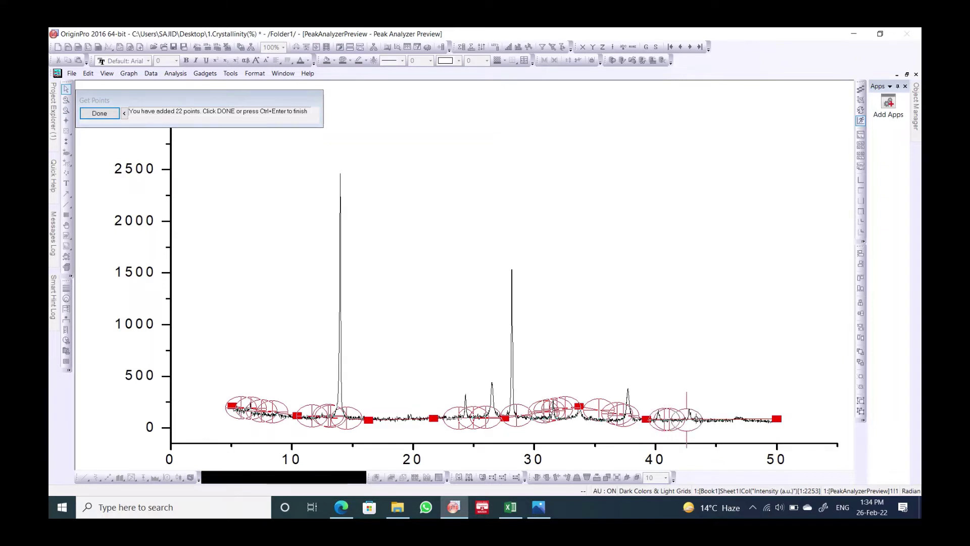
{"action": "double_click", "coordinate": [730, 418]}
{"action": "double_click", "coordinate": [748, 418]}
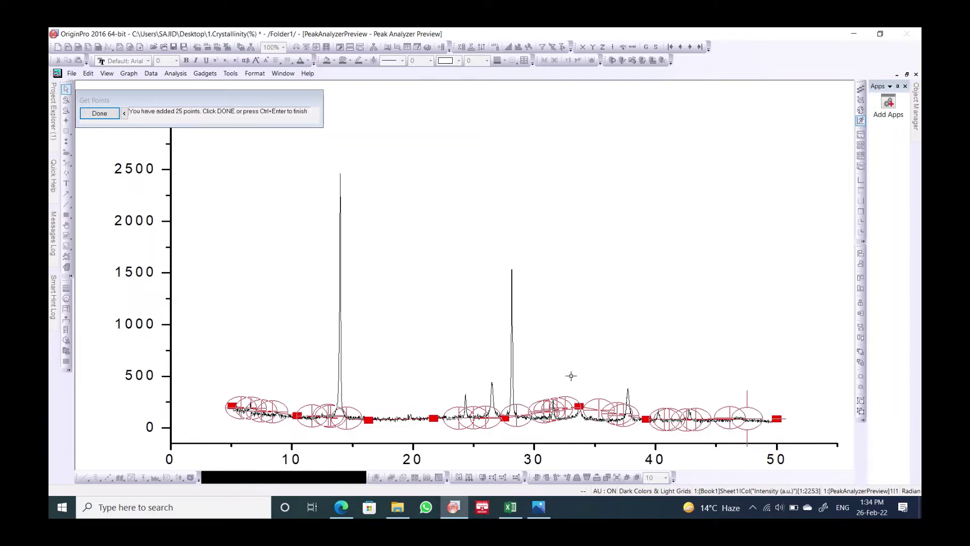
{"action": "left_click", "coordinate": [94, 117]}
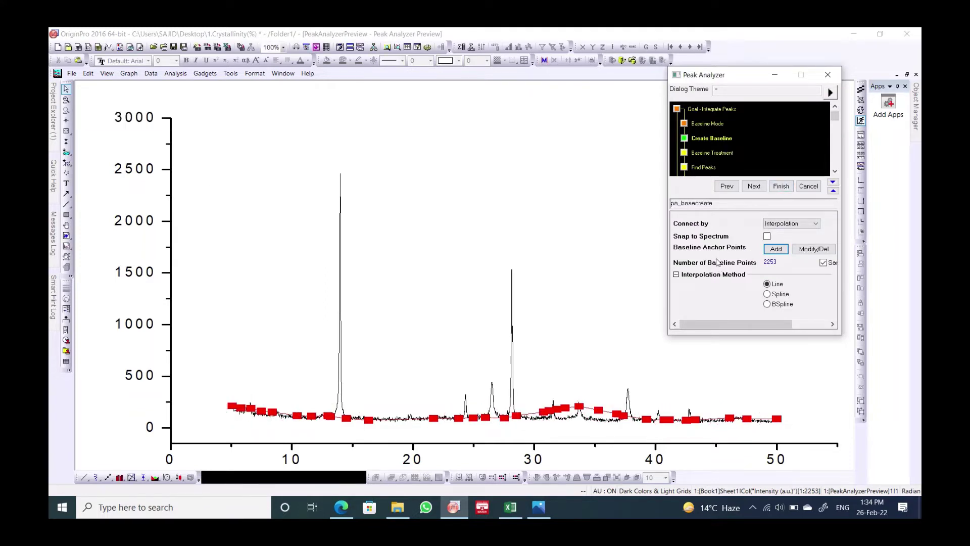
- Start modifying the baseline anchor points and move the two flanking the 28° peak to its base at X about 27.1 and 28.9
{"action": "left_click", "coordinate": [813, 250]}
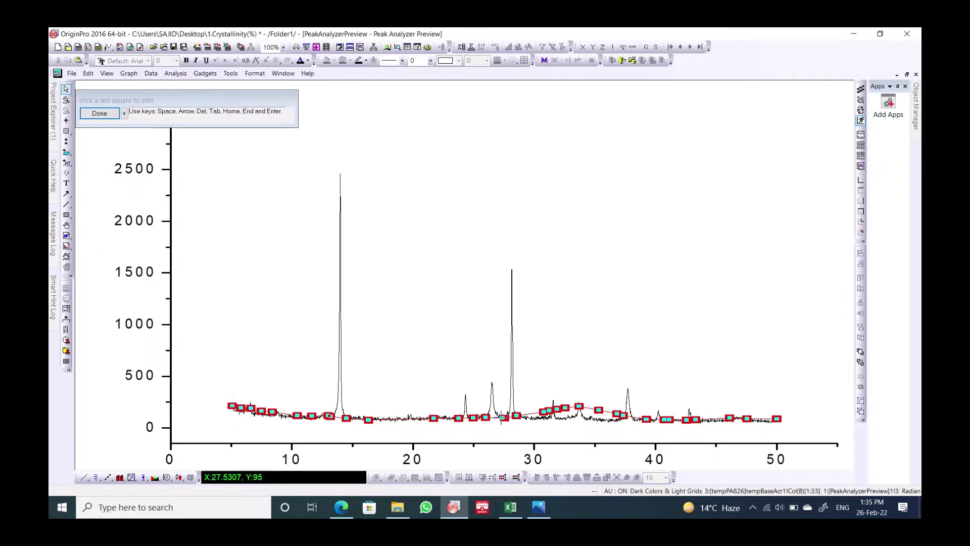
{"action": "left_click_drag", "start_coordinate": [504, 417], "coordinate": [497, 416]}
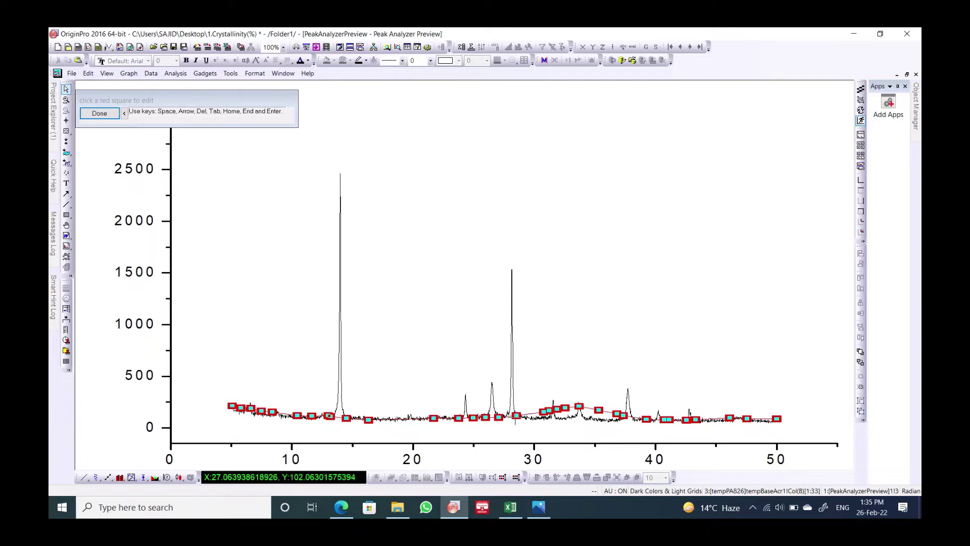
{"action": "left_click", "coordinate": [520, 416]}
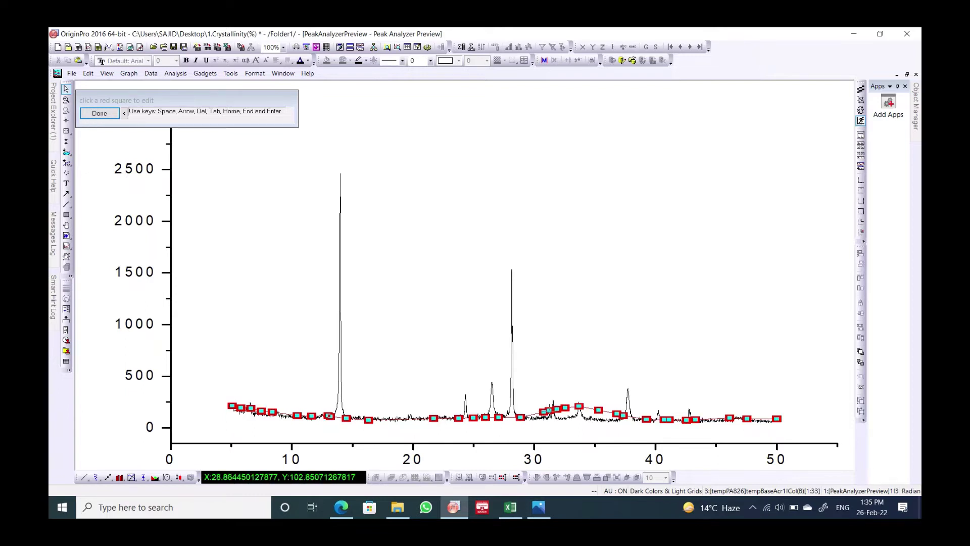
- Lower the three baseline anchor points around the peak near 31.5° onto the curve, placing the first at X about 30.3
{"action": "left_click", "coordinate": [550, 417]}
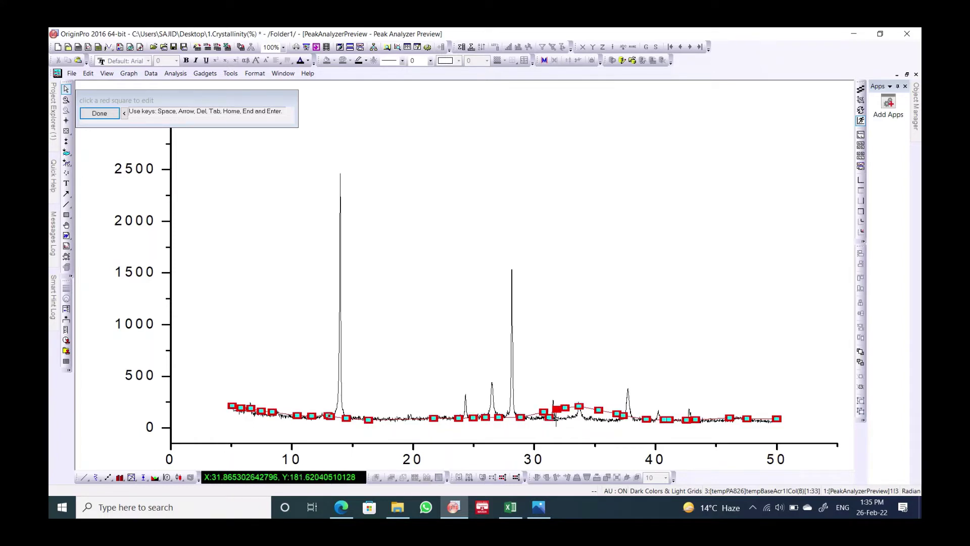
{"action": "left_click", "coordinate": [556, 417]}
{"action": "left_click", "coordinate": [544, 411]}
{"action": "left_click", "coordinate": [537, 416]}
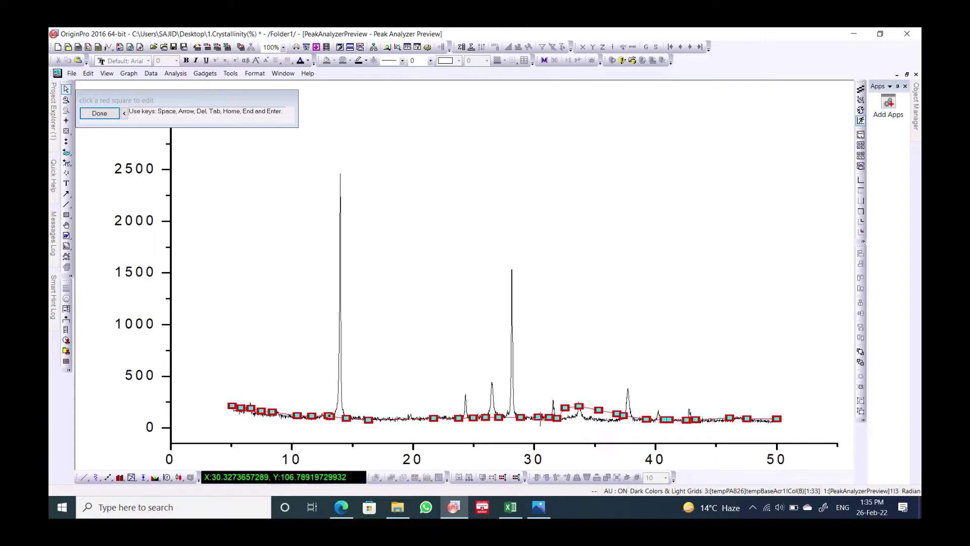
- Move two raised anchor points down to either side of the peak near 33.7°, at X about 33.4 and 34.1
{"action": "left_click", "coordinate": [565, 407]}
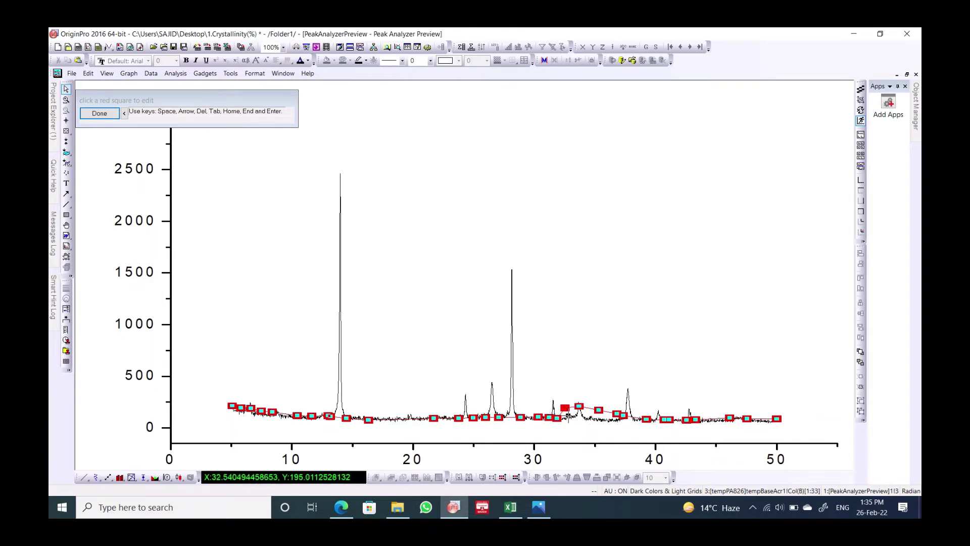
{"action": "left_click", "coordinate": [568, 417]}
{"action": "left_click", "coordinate": [580, 406]}
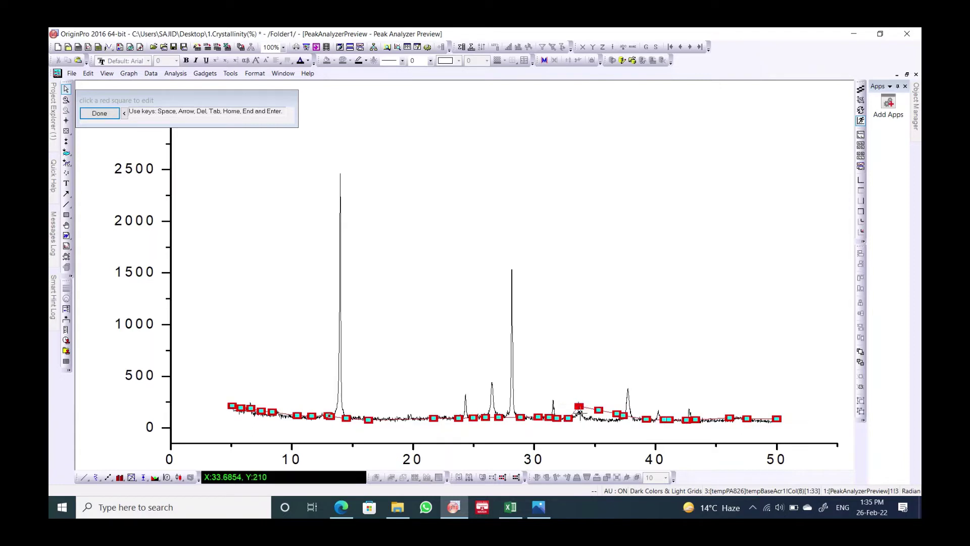
{"action": "left_click", "coordinate": [584, 418]}
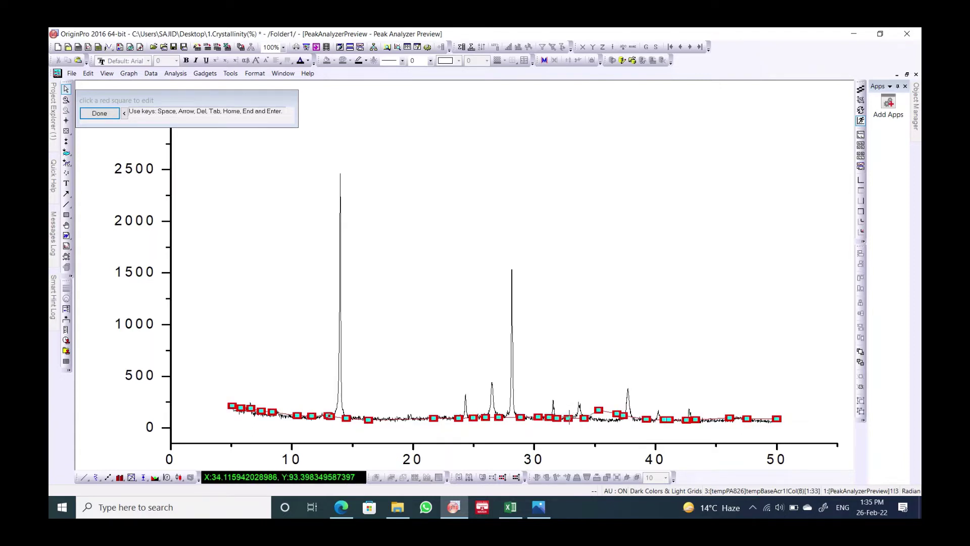
{"action": "left_click", "coordinate": [575, 418]}
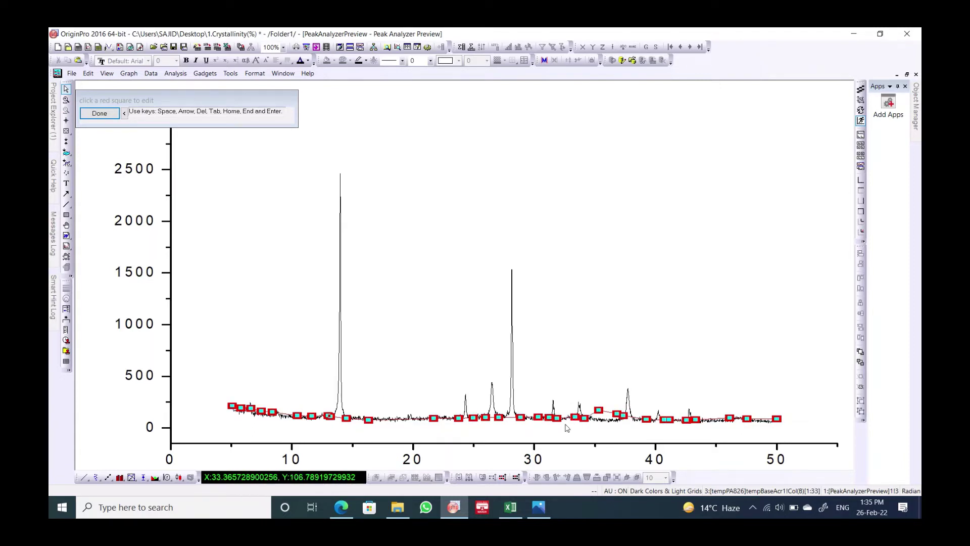
- Lower the three anchor points before the peak near 37.7° onto the curve and move the one after it to X about 38.3
{"action": "left_click", "coordinate": [598, 410]}
{"action": "left_click", "coordinate": [616, 415]}
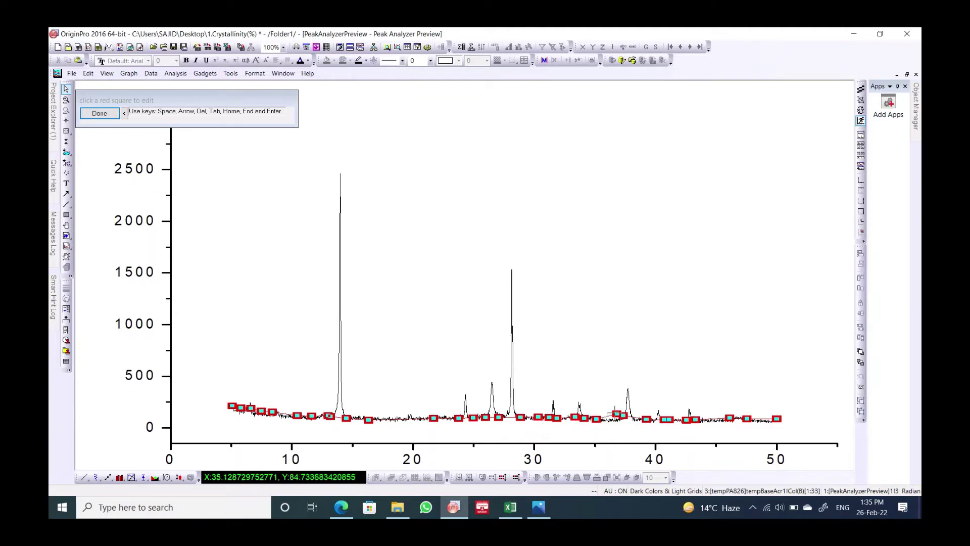
{"action": "left_click_drag", "start_coordinate": [616, 416], "coordinate": [614, 419]}
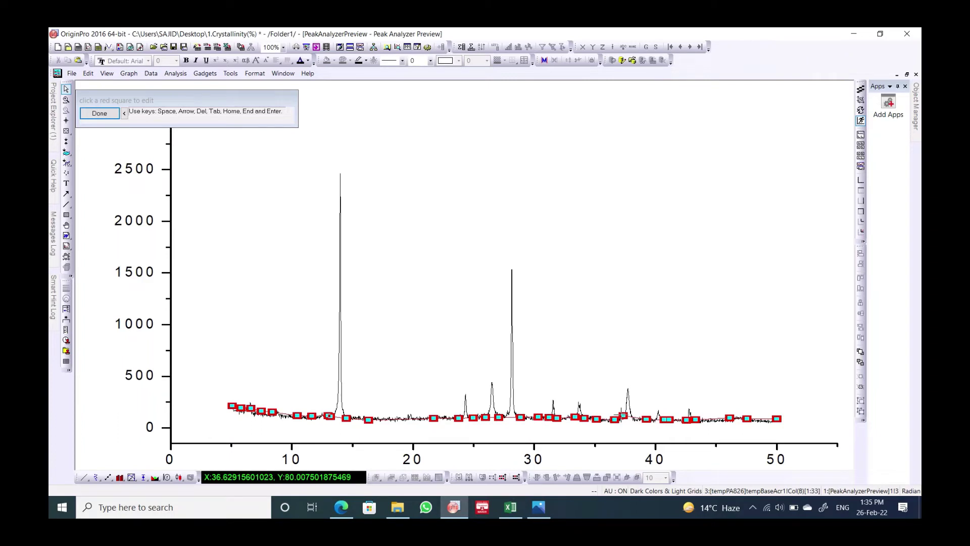
{"action": "left_click", "coordinate": [623, 415]}
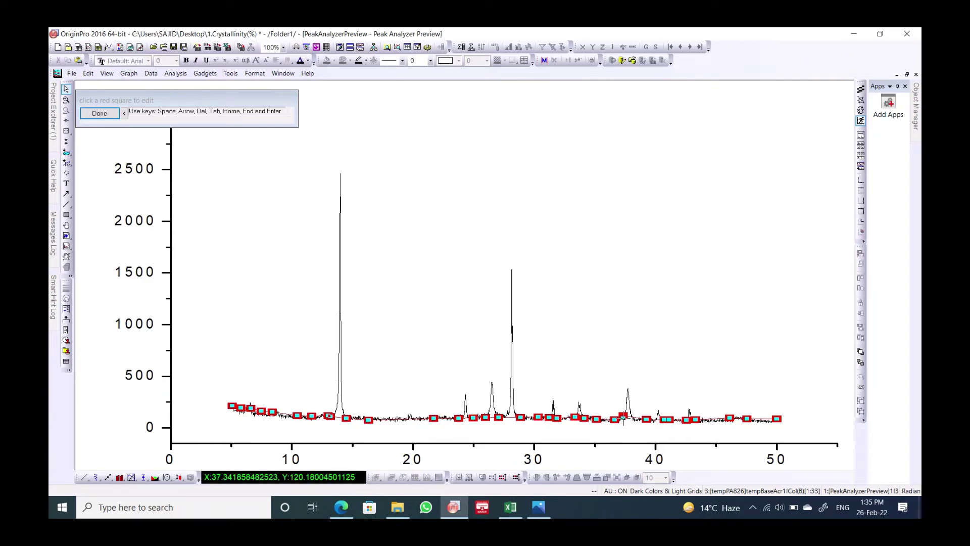
{"action": "left_click", "coordinate": [647, 419]}
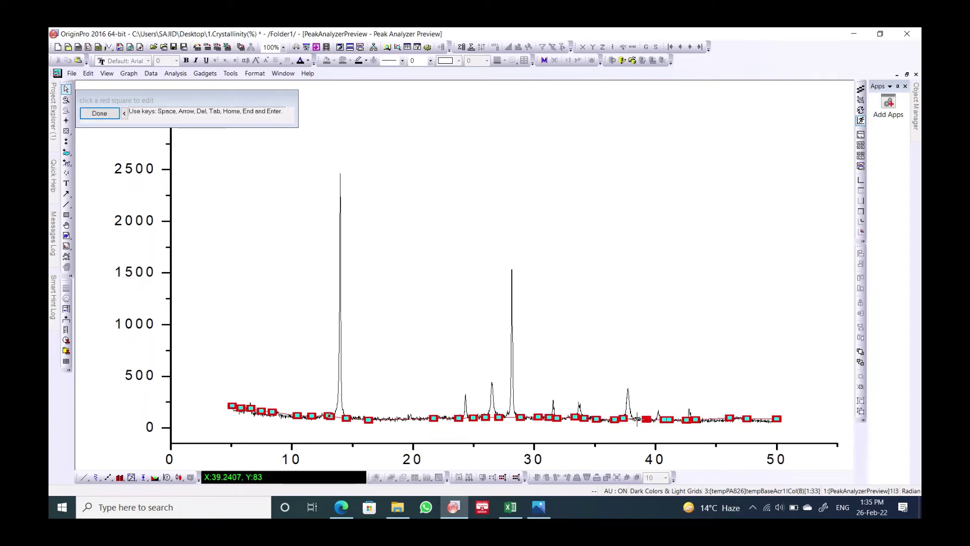
{"action": "left_click_drag", "start_coordinate": [646, 419], "coordinate": [635, 420]}
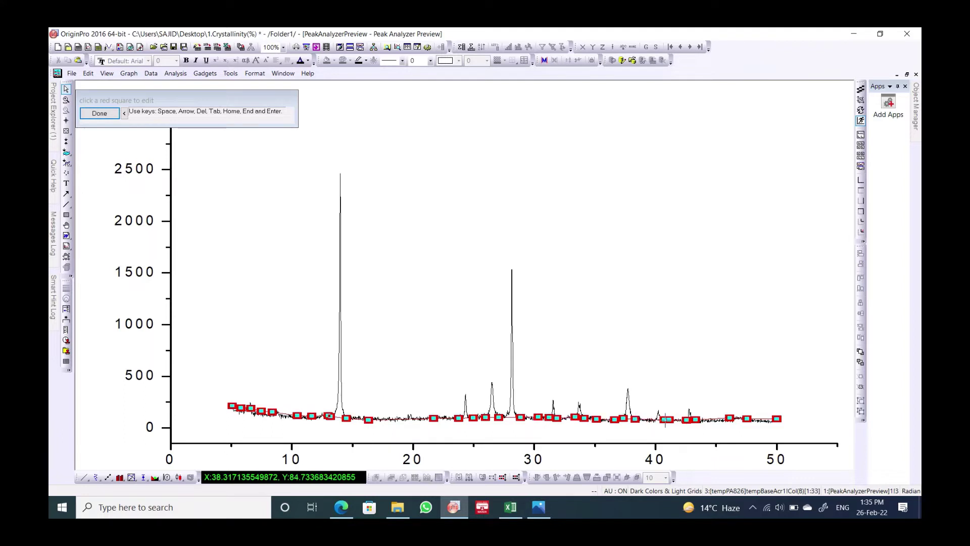
- Move the two anchor points after the small peak near 40.3° to either side of its base, at X about 40.0 and 40.6
{"action": "left_click", "coordinate": [664, 419]}
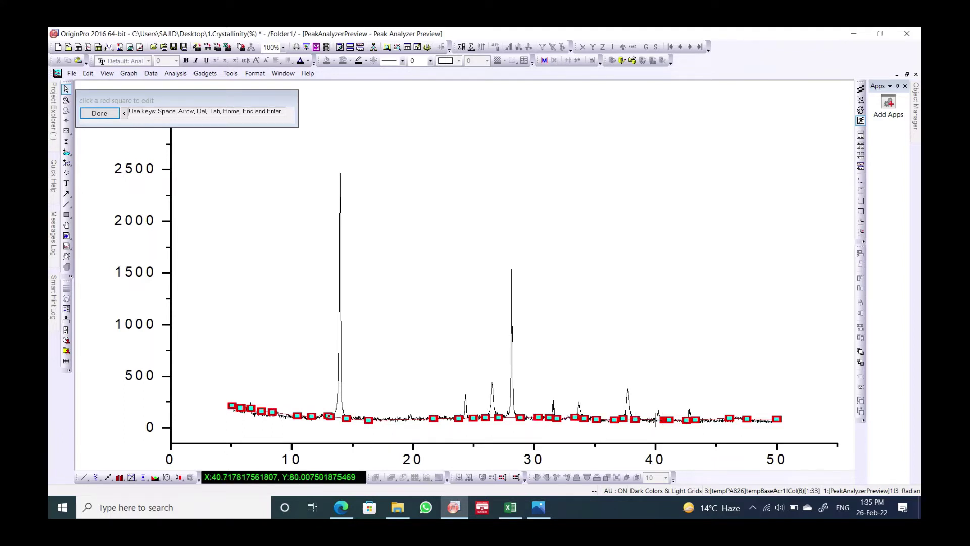
{"action": "left_click_drag", "start_coordinate": [665, 419], "coordinate": [657, 431]}
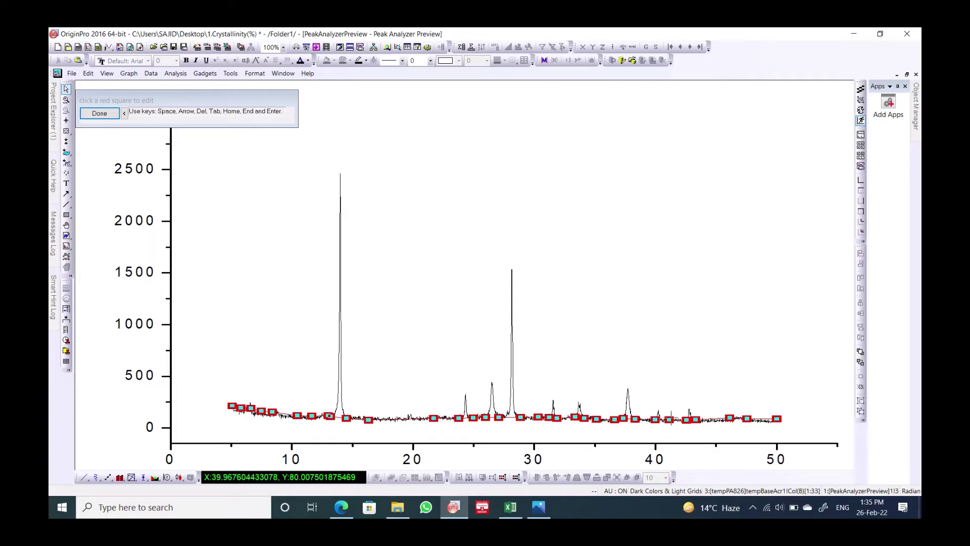
{"action": "left_click", "coordinate": [670, 419]}
{"action": "left_click", "coordinate": [663, 420]}
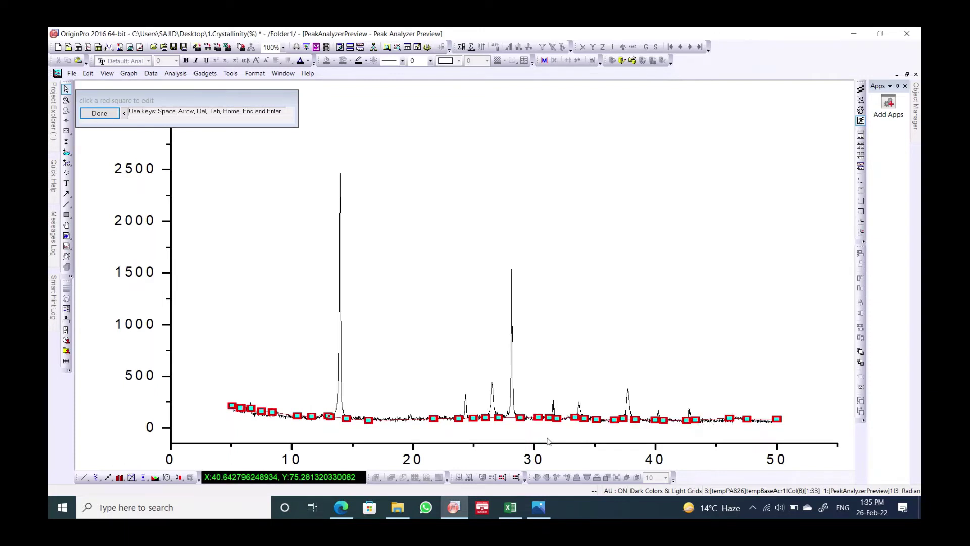
- Accept the edited baseline without subtracting it and turn off automatic peak finding
{"action": "left_click", "coordinate": [94, 113]}
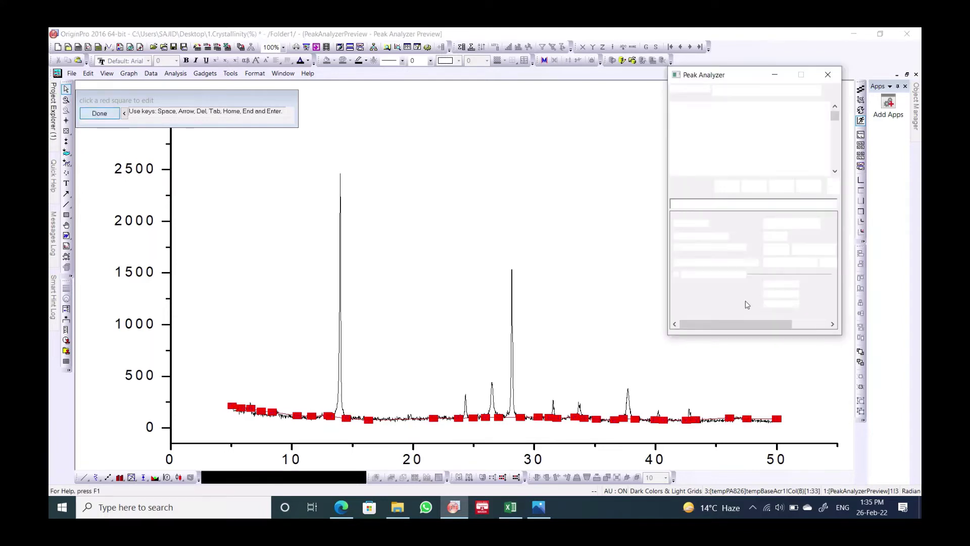
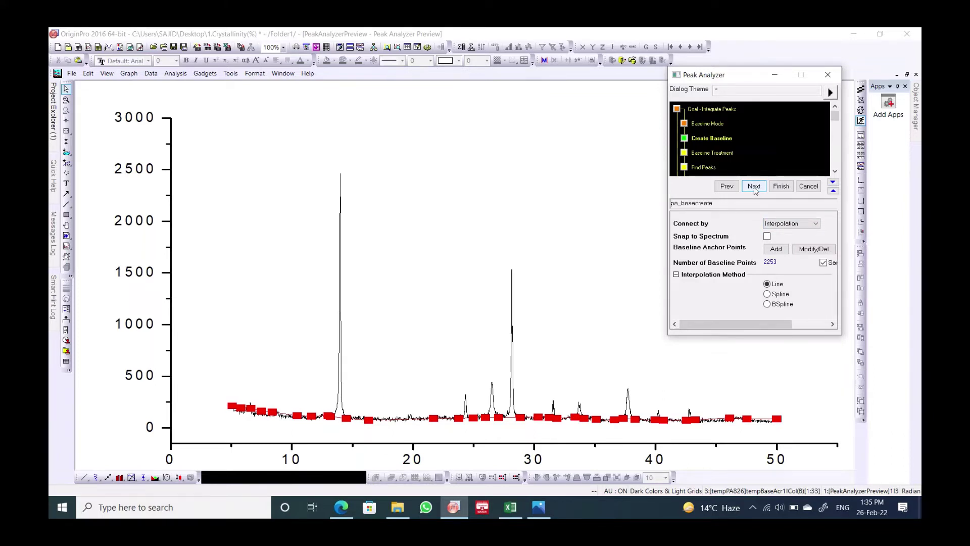
{"action": "left_click", "coordinate": [754, 186]}
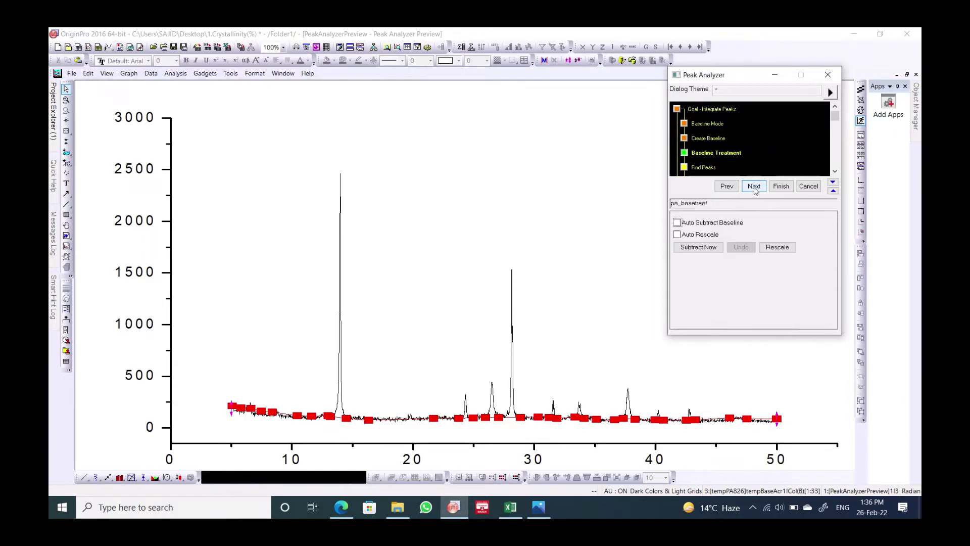
{"action": "left_click", "coordinate": [754, 186]}
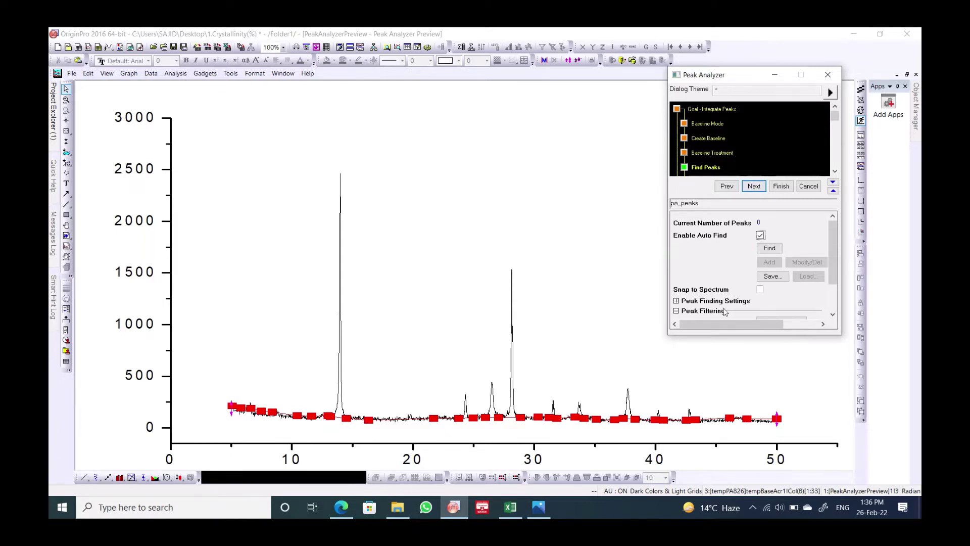
{"action": "left_click", "coordinate": [760, 236]}
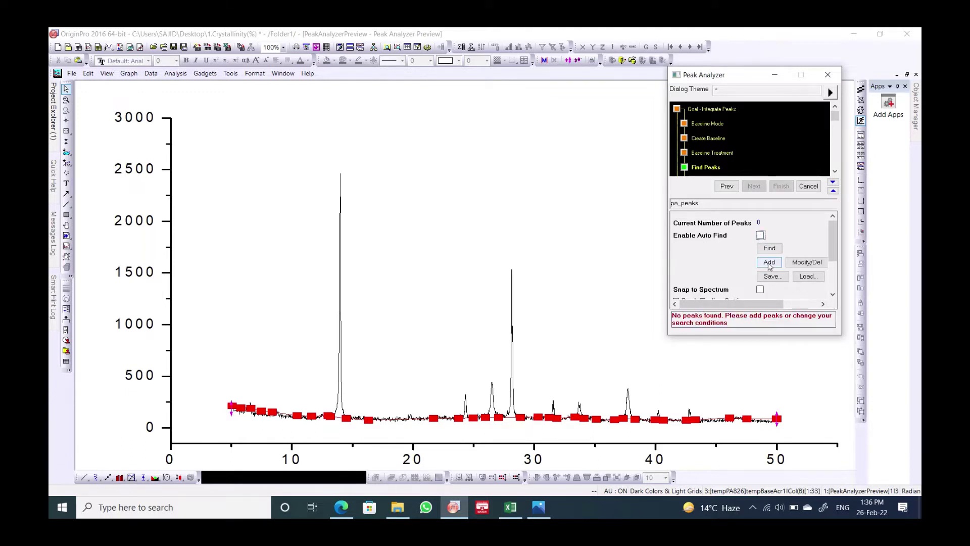
- Manually add seven peaks at X about 13.9, 24.4, 26.5, 28.2, 31.5, 33.7 and 37.7
{"action": "left_click", "coordinate": [769, 262]}
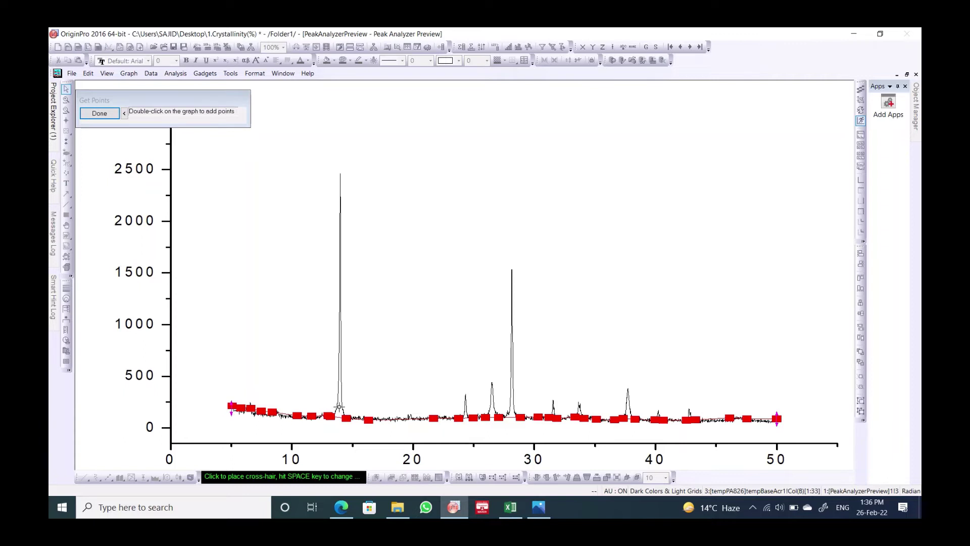
{"action": "double_click", "coordinate": [339, 407]}
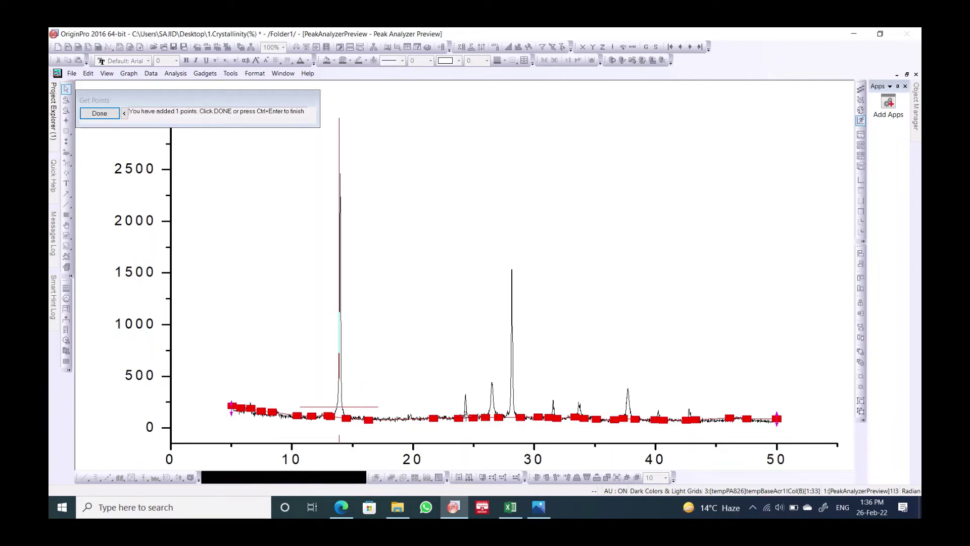
{"action": "double_click", "coordinate": [466, 410]}
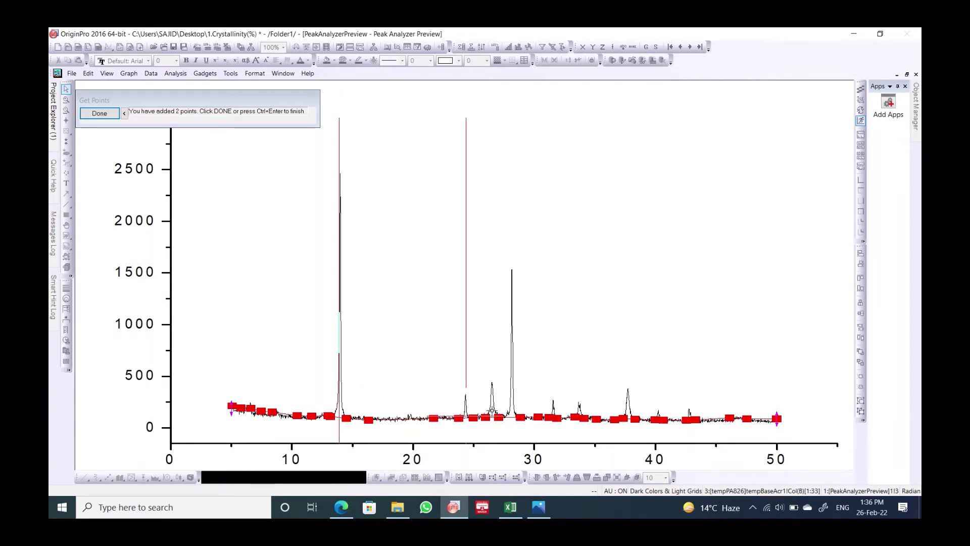
{"action": "double_click", "coordinate": [493, 410]}
{"action": "double_click", "coordinate": [512, 410]}
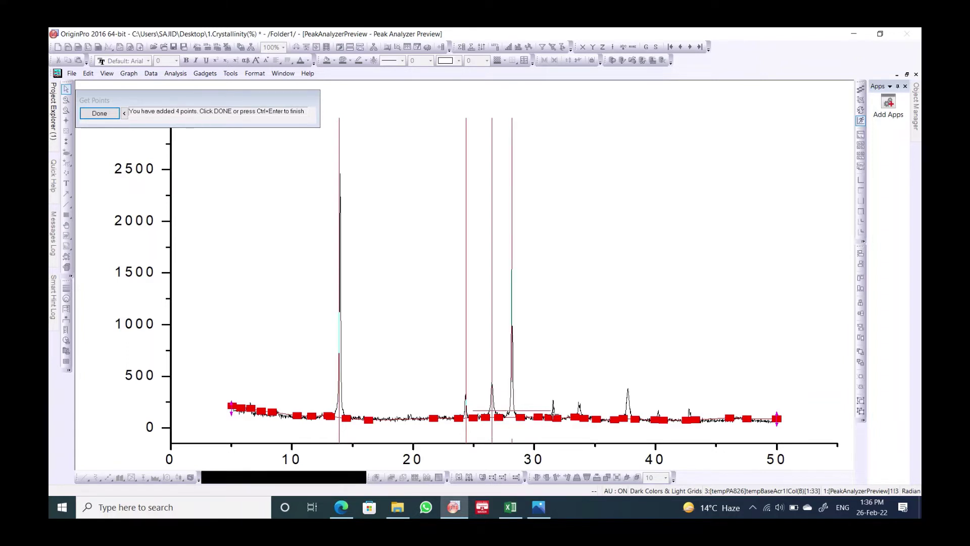
{"action": "double_click", "coordinate": [553, 404]}
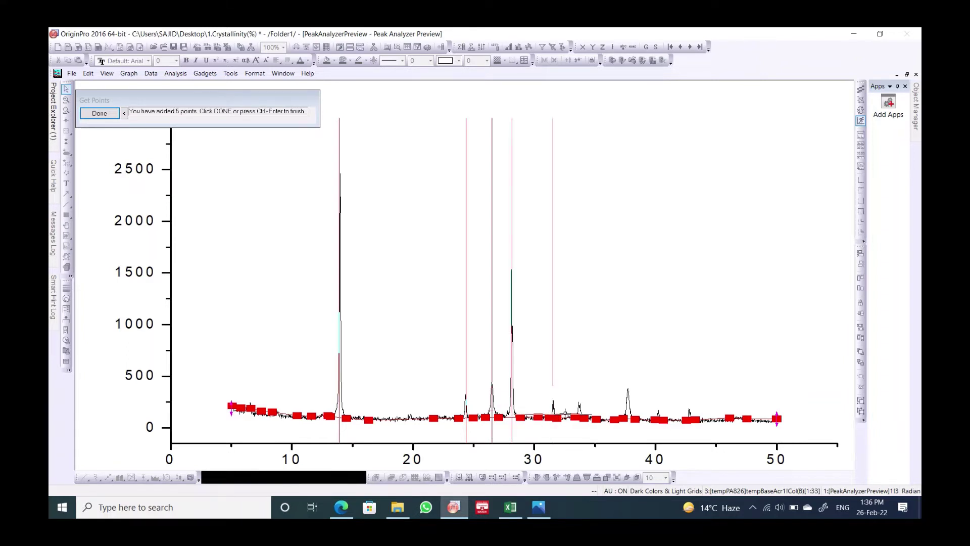
{"action": "double_click", "coordinate": [579, 407]}
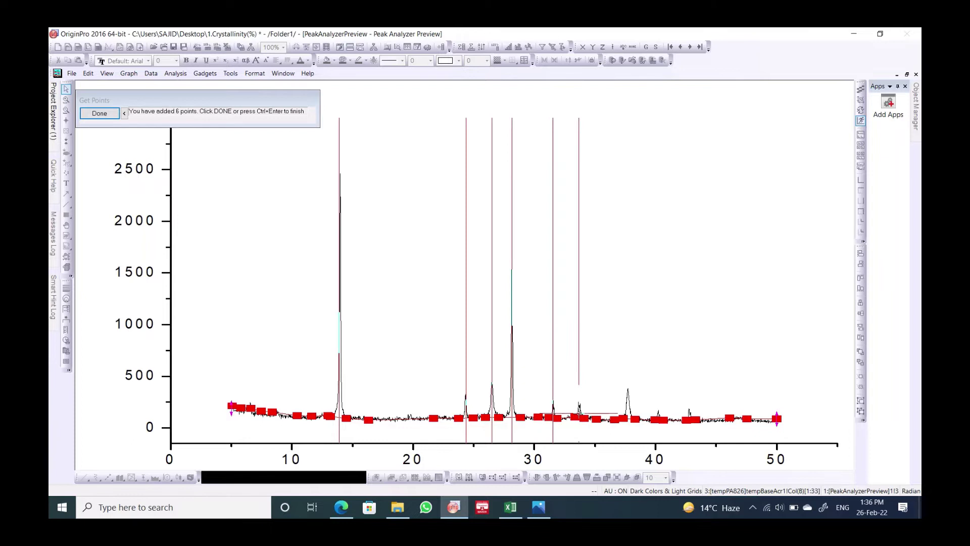
{"action": "double_click", "coordinate": [628, 399]}
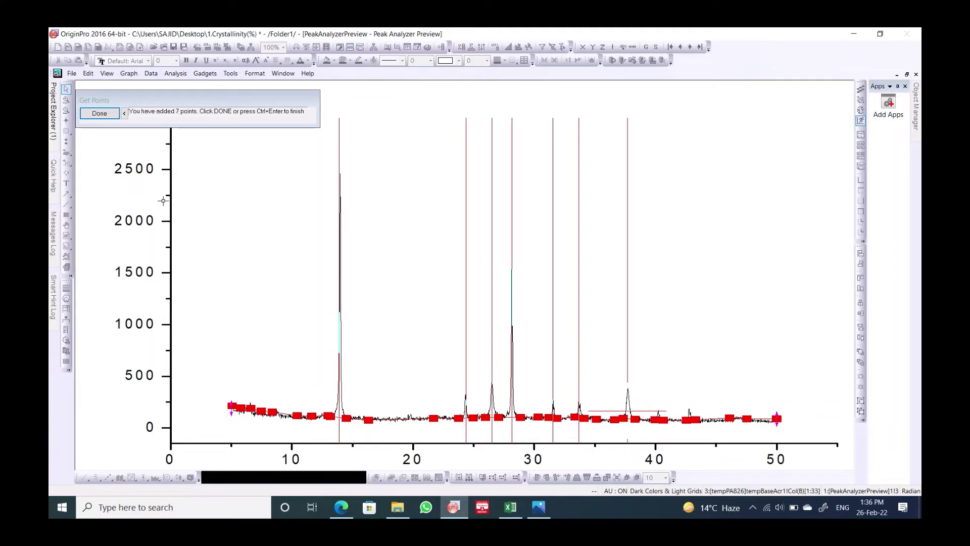
{"action": "left_click", "coordinate": [100, 114]}
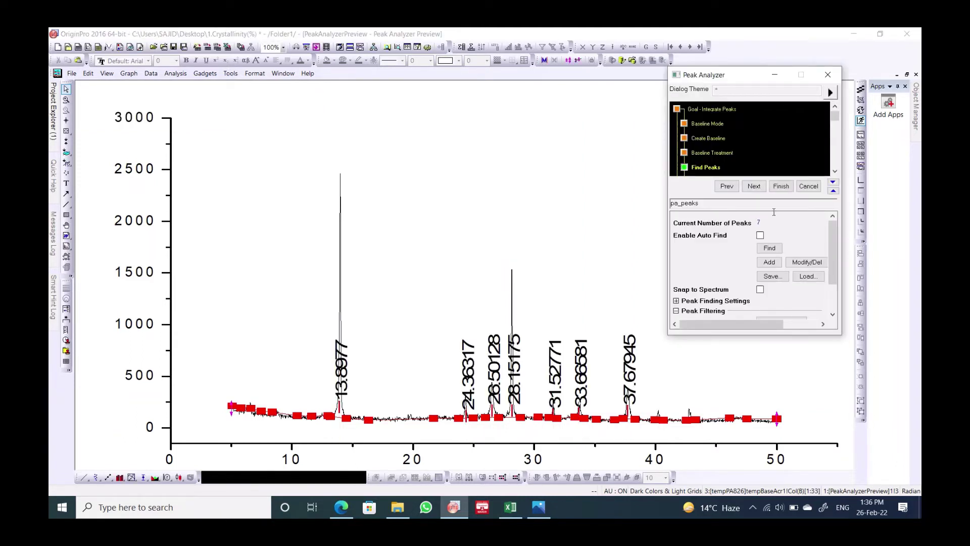
- Make the integration windows adjustable on the preview and set range 7 to about 37.30–37.98 and range 6 to about 33.43–33.89
{"action": "left_click", "coordinate": [754, 186]}
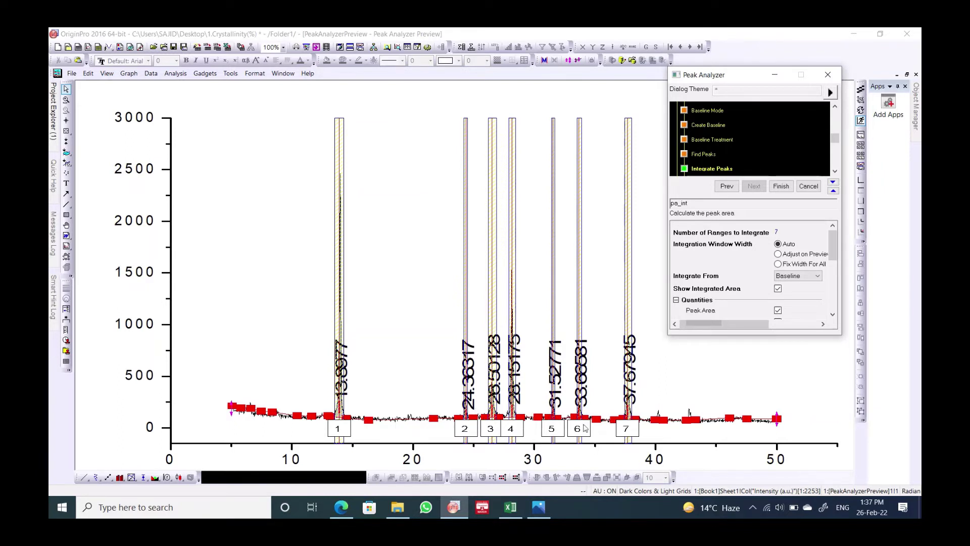
{"action": "left_click", "coordinate": [778, 254]}
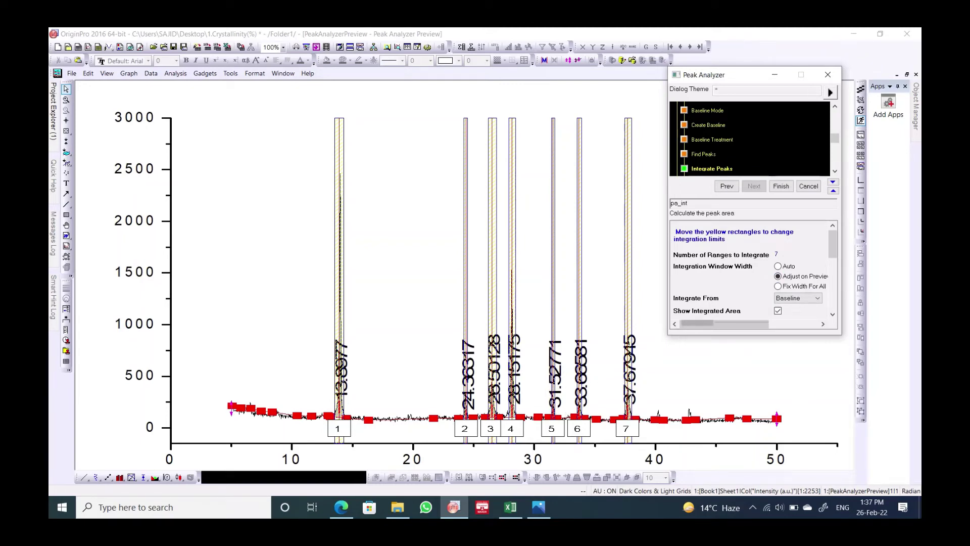
{"action": "left_click", "coordinate": [629, 349]}
{"action": "left_click_drag", "start_coordinate": [626, 280], "coordinate": [623, 280]}
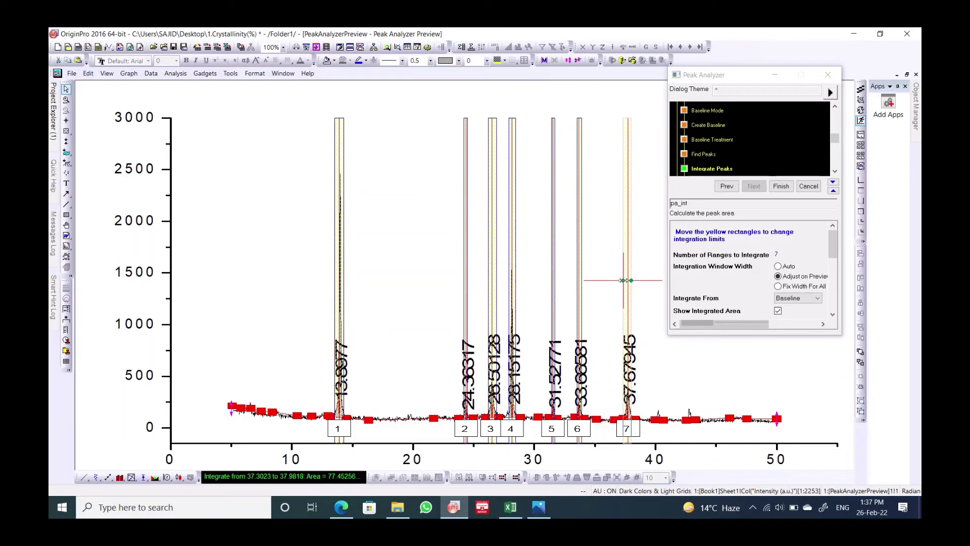
{"action": "left_click", "coordinate": [580, 333]}
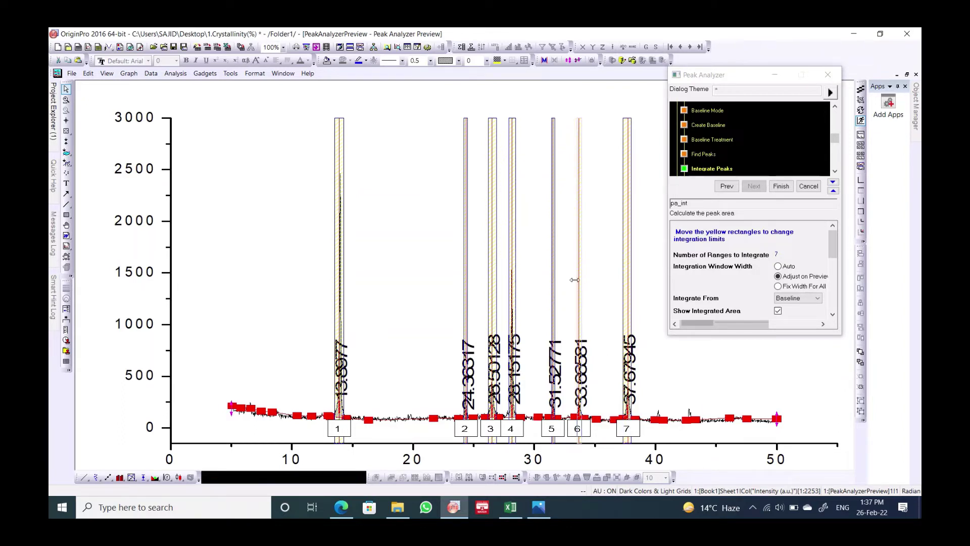
{"action": "left_click_drag", "start_coordinate": [575, 279], "coordinate": [571, 280]}
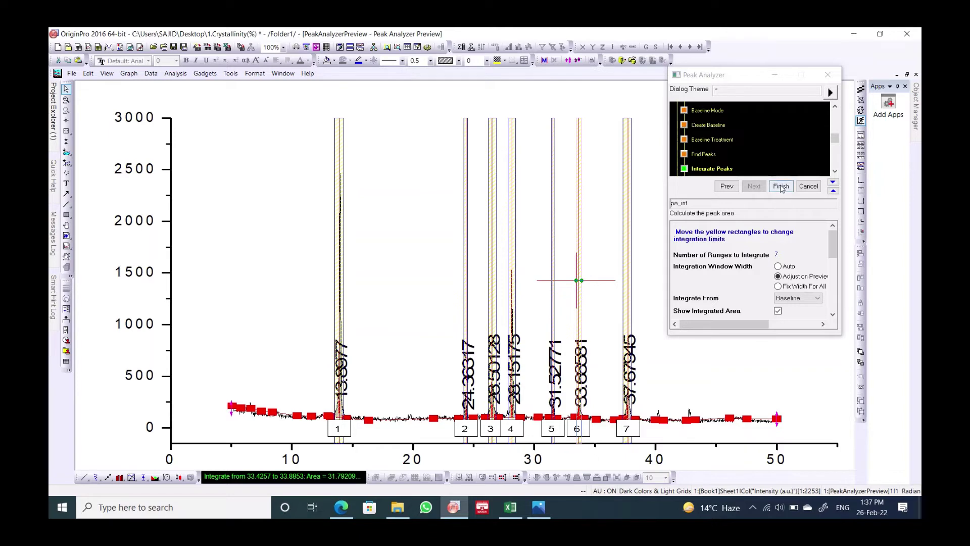
- Finish the peak integration and open the integration results in Book1
{"action": "left_click", "coordinate": [780, 187]}
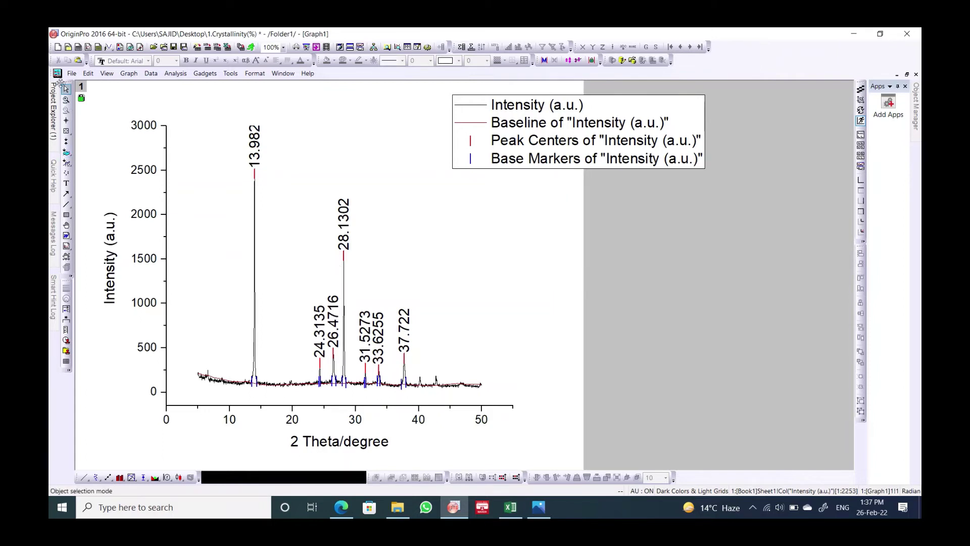
{"action": "mouse_move", "coordinate": [53, 108]}
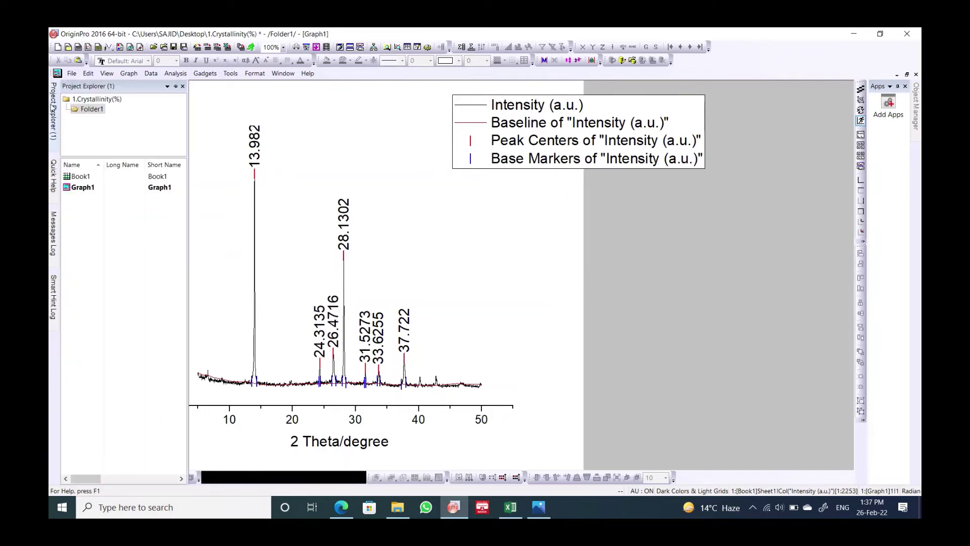
{"action": "double_click", "coordinate": [80, 177]}
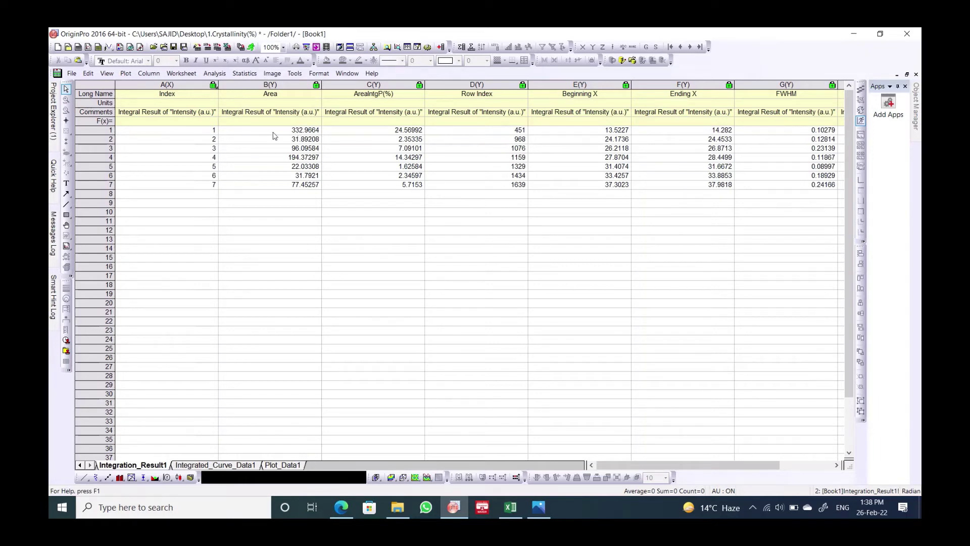
- Copy the seven Area values into the crystalline peak area column of Book1.xlsx in Excel, starting at A2
{"action": "left_click", "coordinate": [290, 133]}
{"action": "left_click_drag", "start_coordinate": [290, 133], "coordinate": [305, 187]}
{"action": "key", "text": "ctrl+c"}
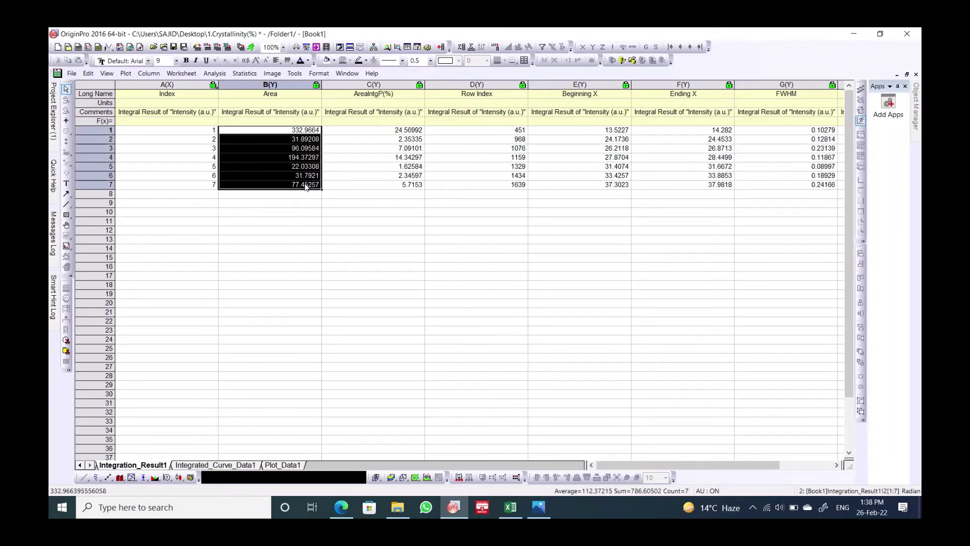
{"action": "left_click", "coordinate": [511, 507]}
{"action": "left_click", "coordinate": [324, 212]}
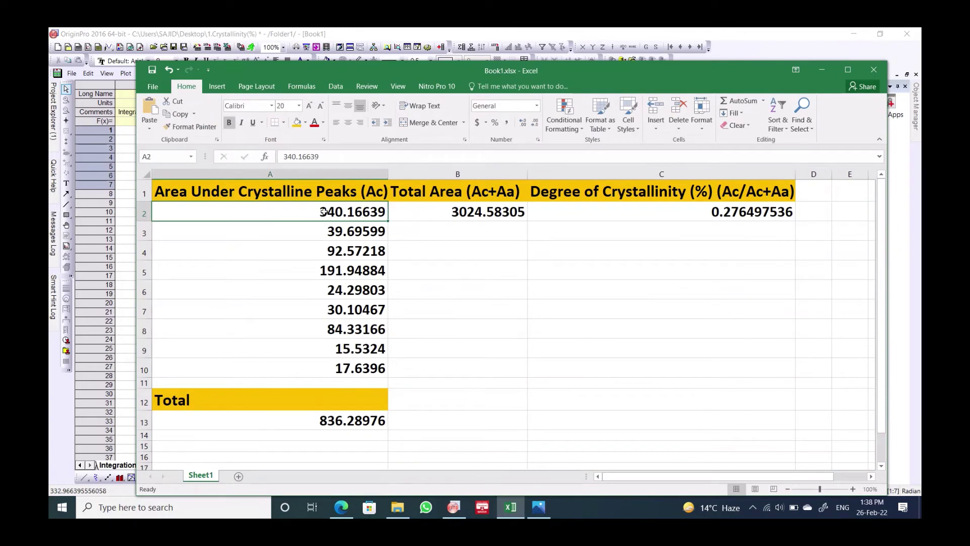
{"action": "left_click_drag", "start_coordinate": [324, 212], "coordinate": [351, 367]}
{"action": "key", "text": "ctrl+v"}
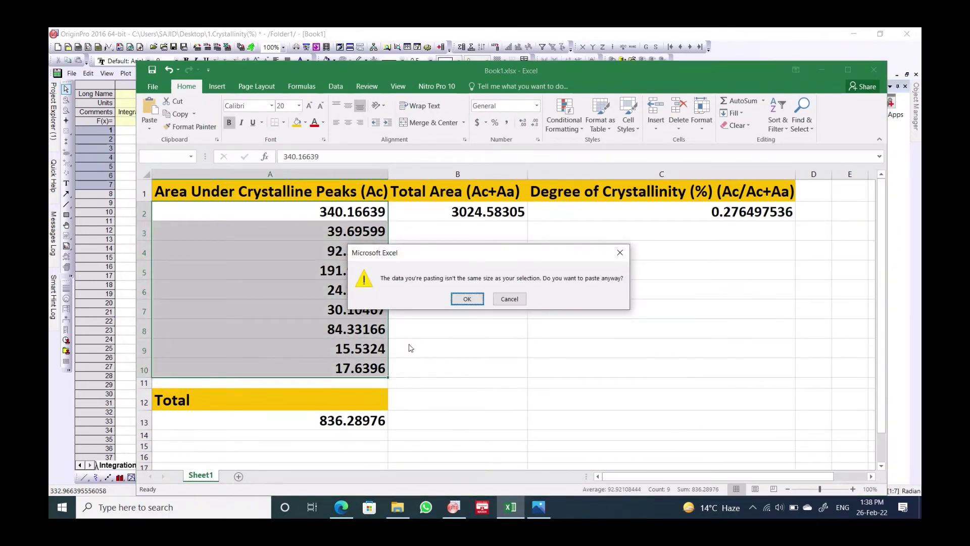
{"action": "left_click", "coordinate": [467, 298]}
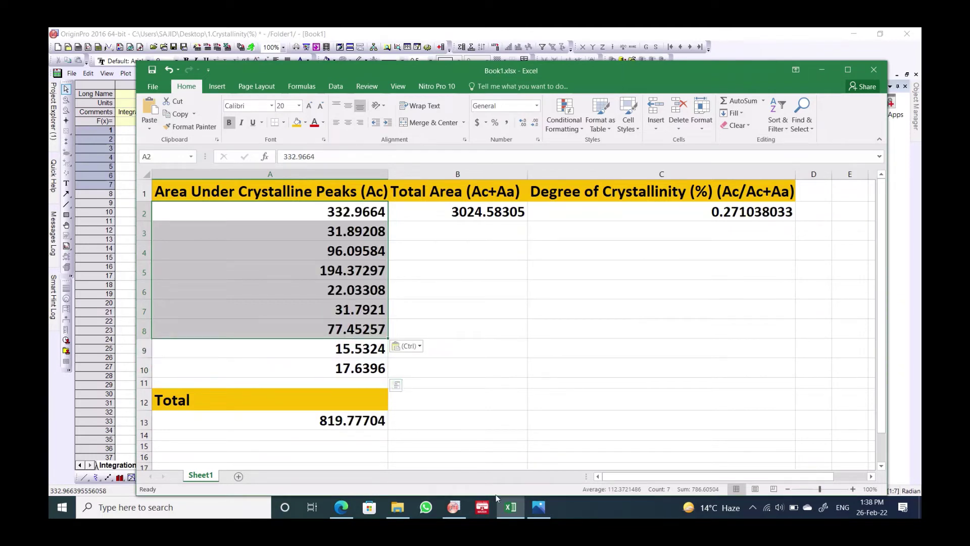
- Clear the two leftover peak areas in A9 and A10 and inspect the total's formula in A13
{"action": "left_click", "coordinate": [455, 508]}
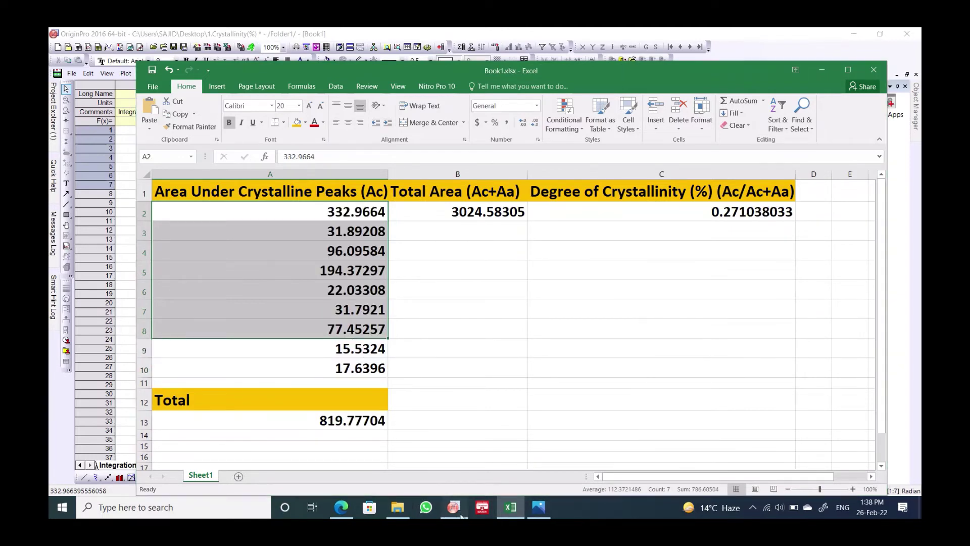
{"action": "left_click", "coordinate": [458, 511]}
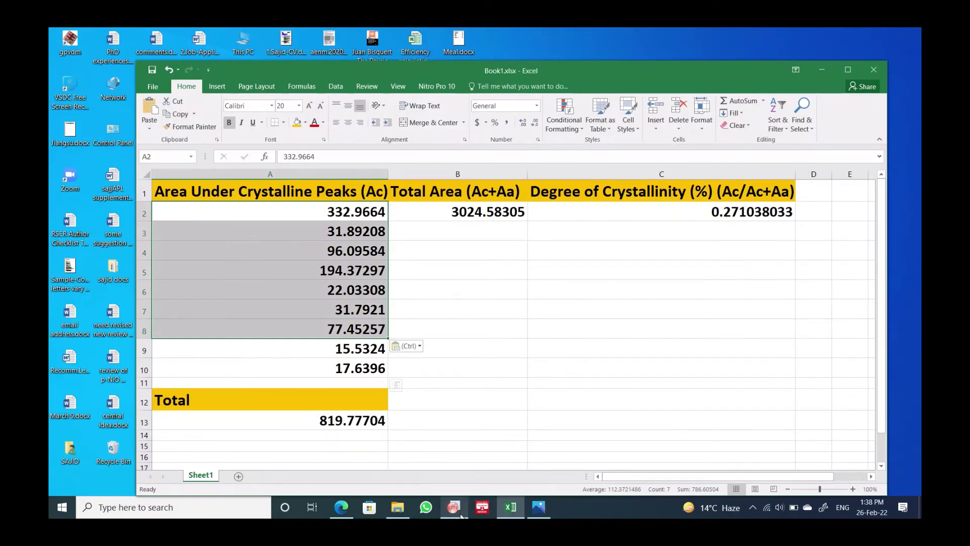
{"action": "left_click", "coordinate": [343, 369]}
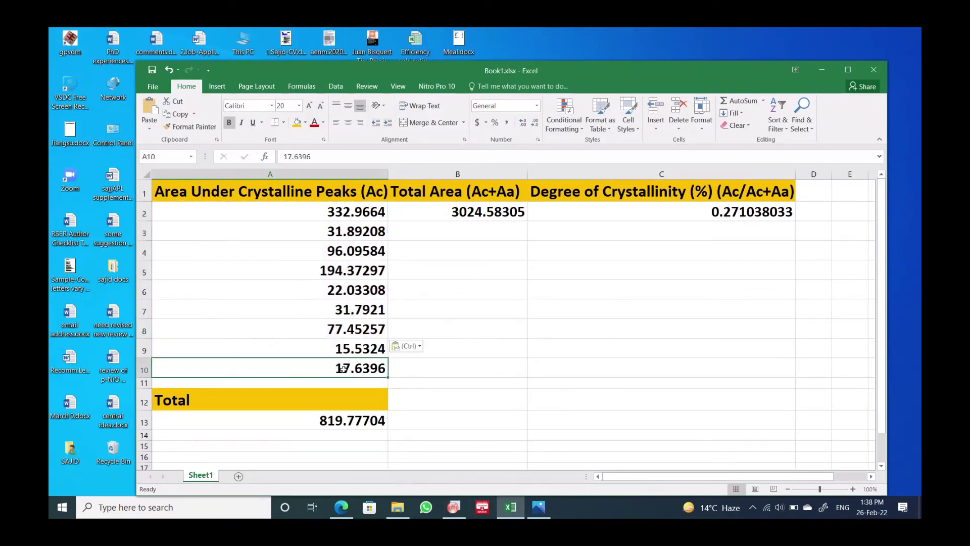
{"action": "key", "text": "Delete"}
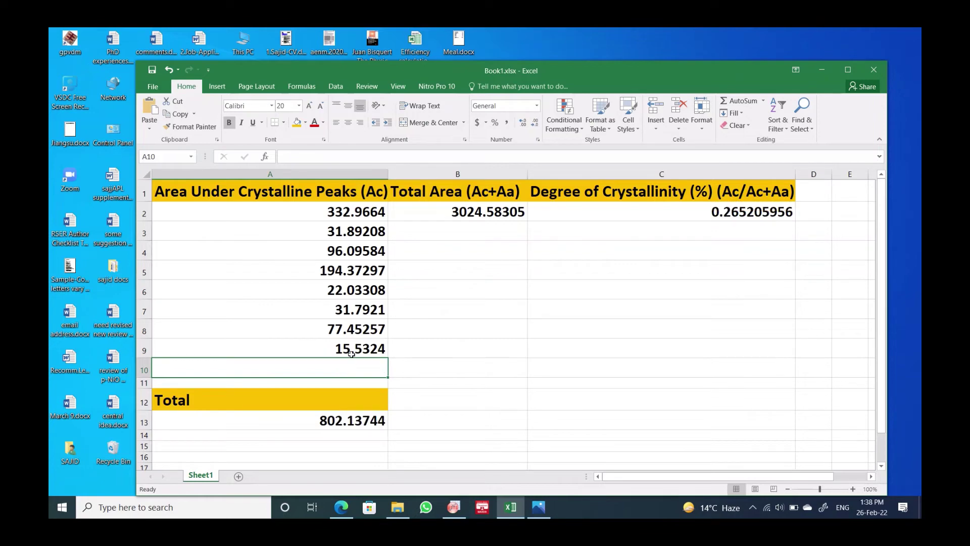
{"action": "left_click", "coordinate": [355, 348]}
{"action": "key", "text": "Delete"}
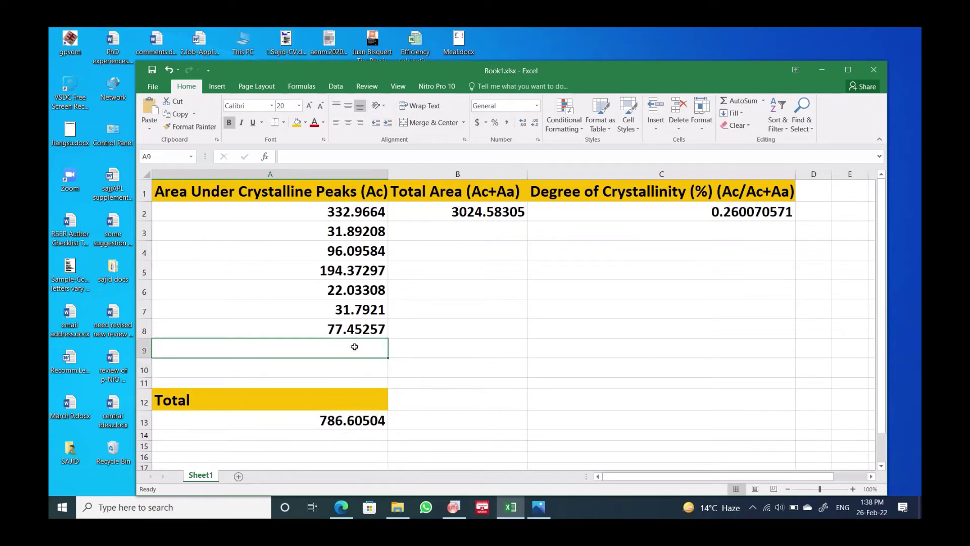
{"action": "left_click", "coordinate": [339, 420]}
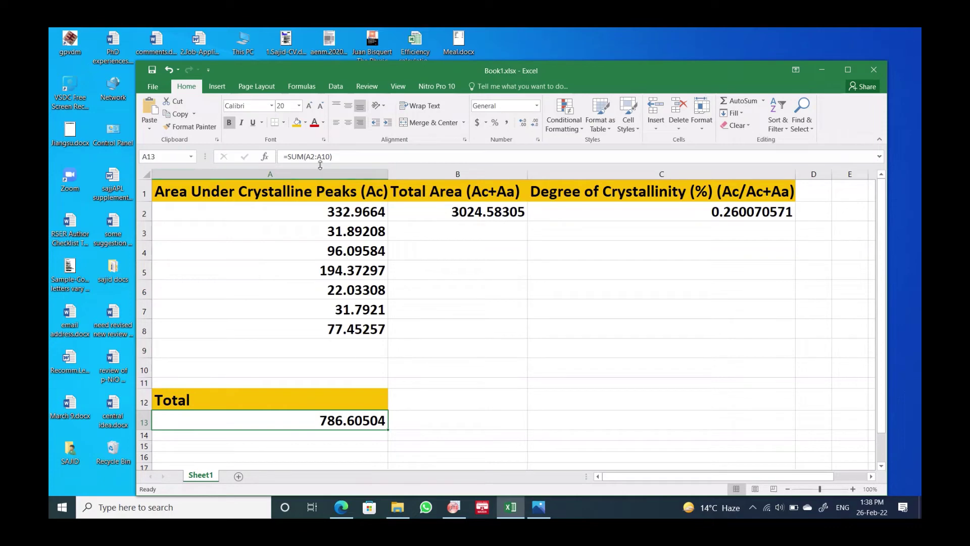
{"action": "left_click", "coordinate": [351, 329]}
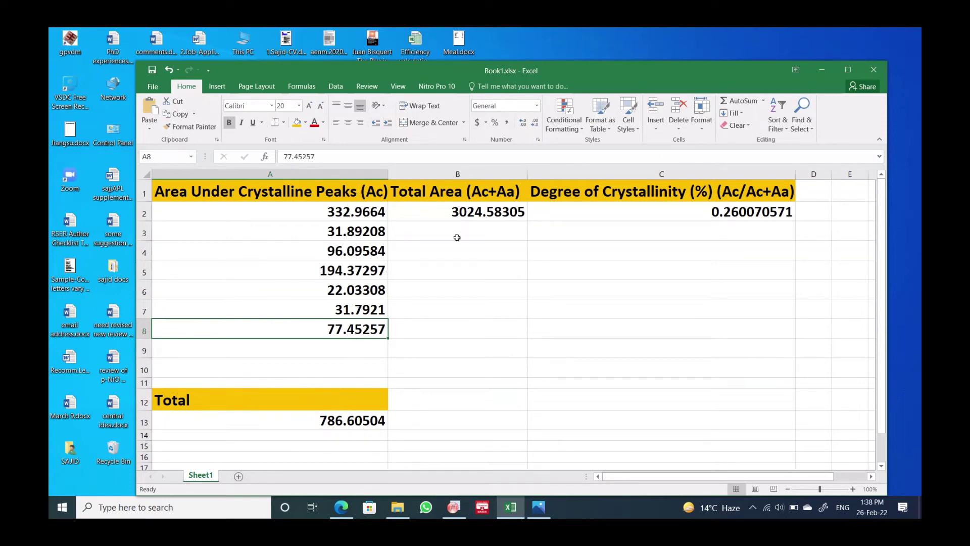
- Minimize the Excel and OriginPro windows to return to the desktop
{"action": "left_click", "coordinate": [509, 513]}
{"action": "mouse_move", "coordinate": [447, 515]}
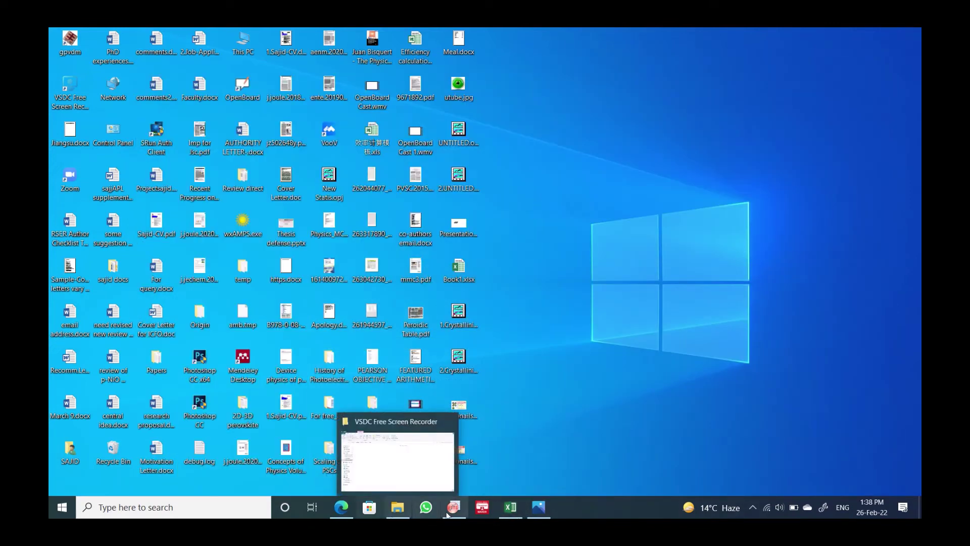
{"action": "left_click", "coordinate": [475, 457]}
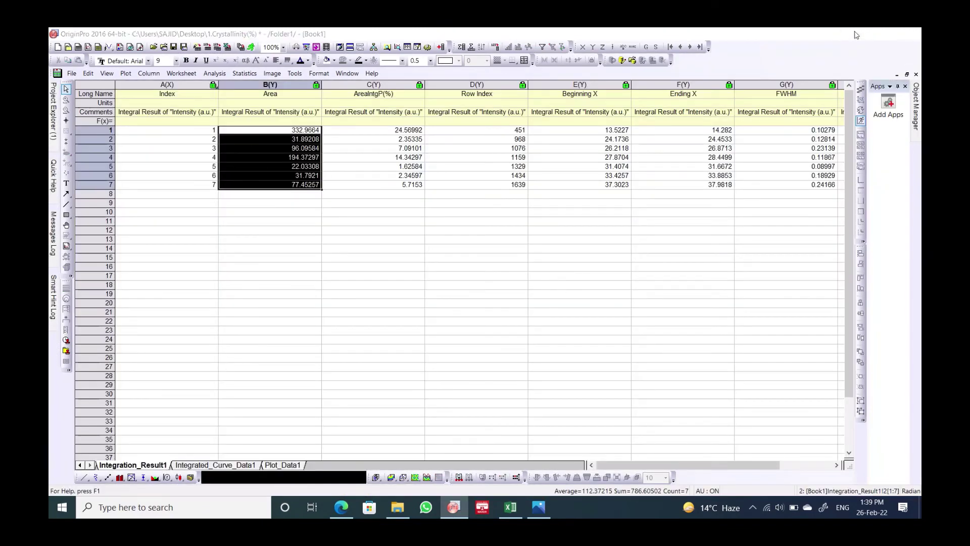
{"action": "left_click", "coordinate": [857, 35]}
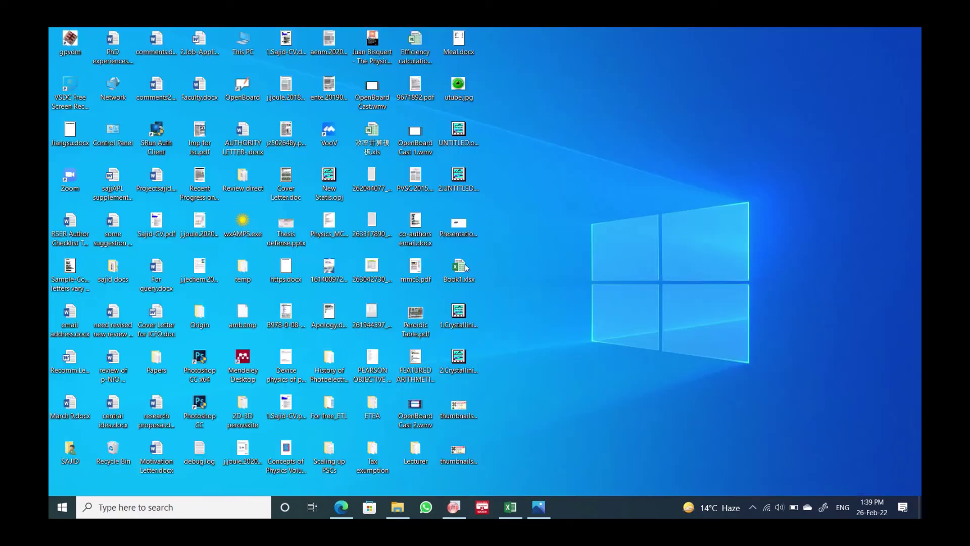
- Open the 2.Crystallinity(%) project, discarding the current project's changes, and plot Intensity against 2 Theta as a maximized line graph
{"action": "double_click", "coordinate": [467, 367]}
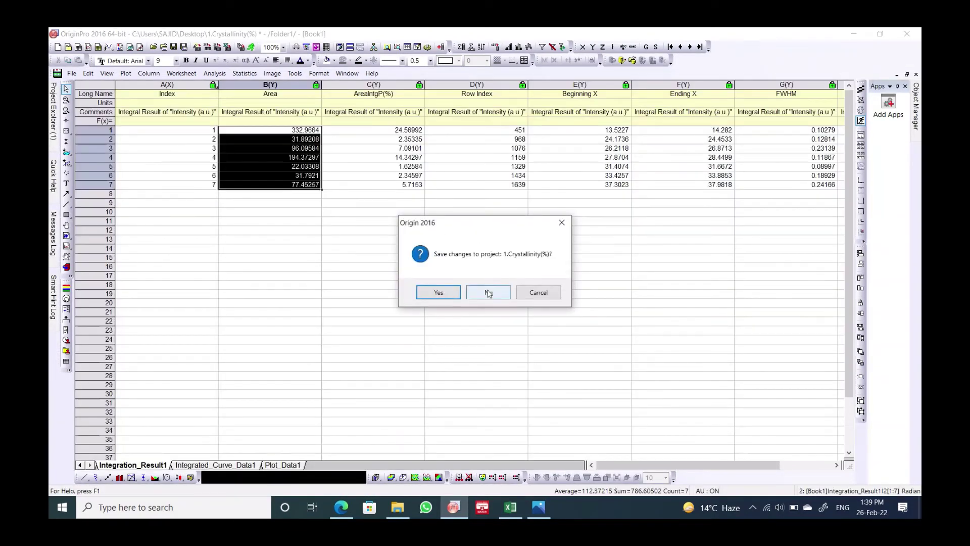
{"action": "left_click", "coordinate": [488, 293]}
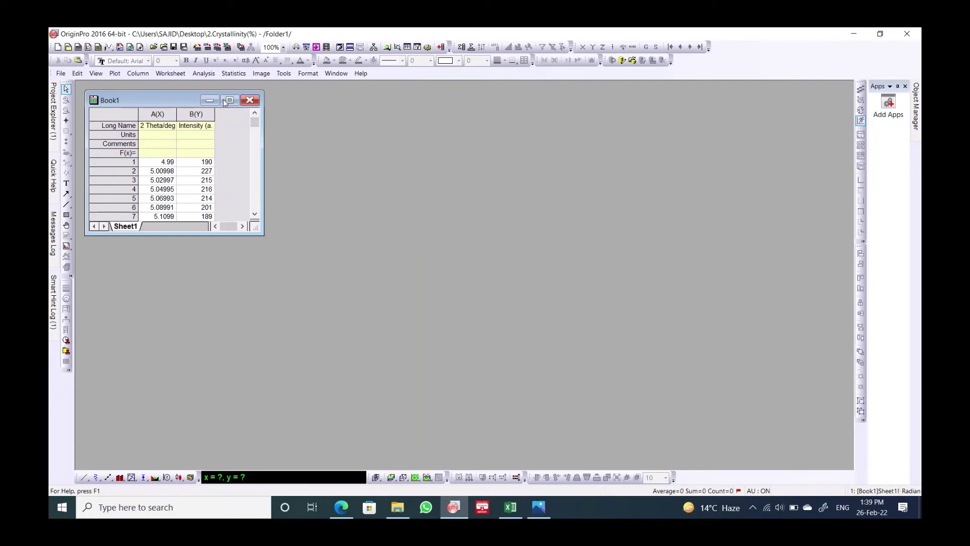
{"action": "left_click", "coordinate": [161, 114]}
{"action": "left_click", "coordinate": [196, 115], "text": "shift"}
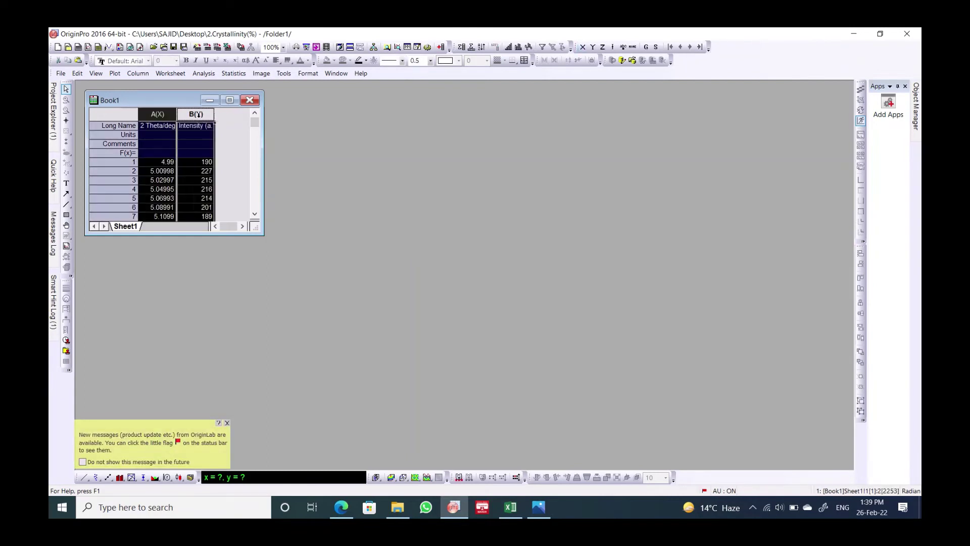
{"action": "left_click", "coordinate": [84, 477]}
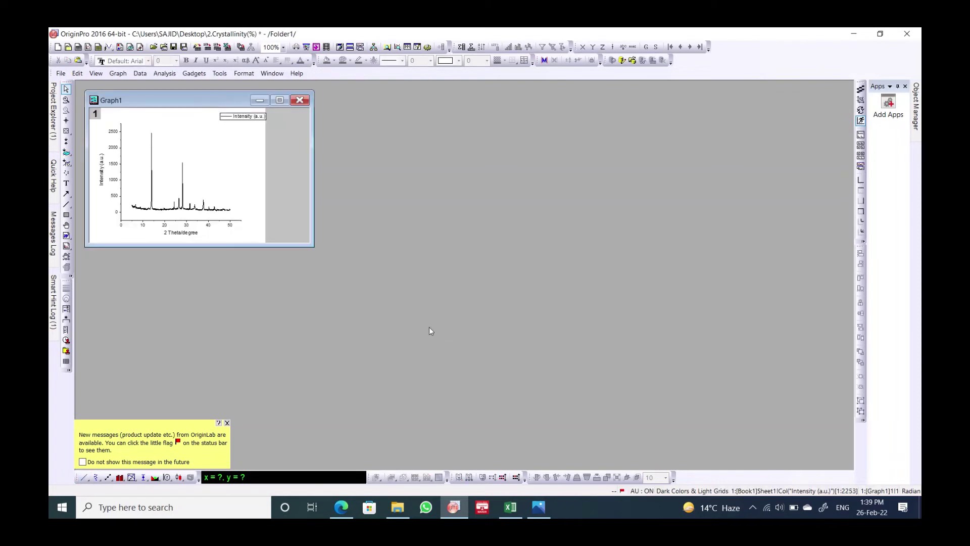
{"action": "left_click", "coordinate": [280, 100]}
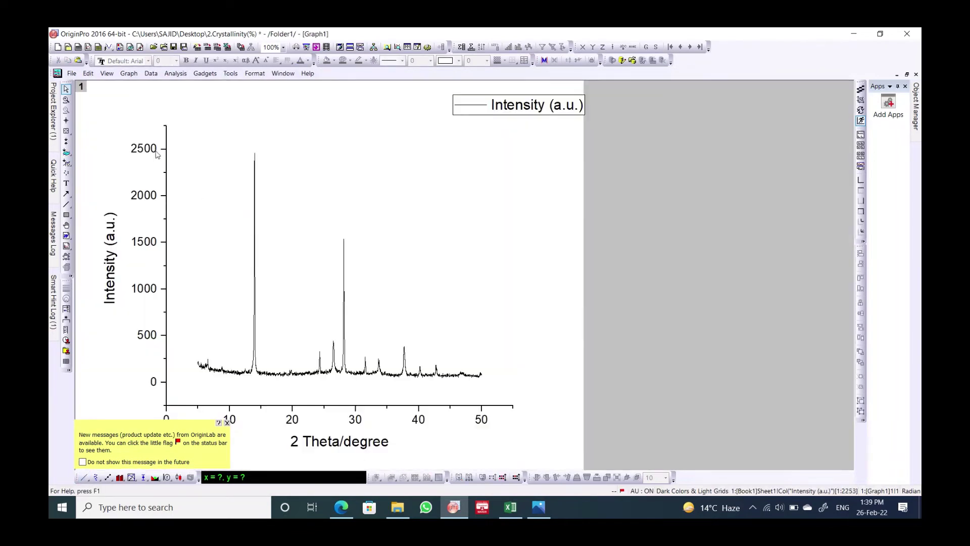
- Set the graph's Y axis scale to run from -150 to 3000
{"action": "left_click", "coordinate": [152, 154]}
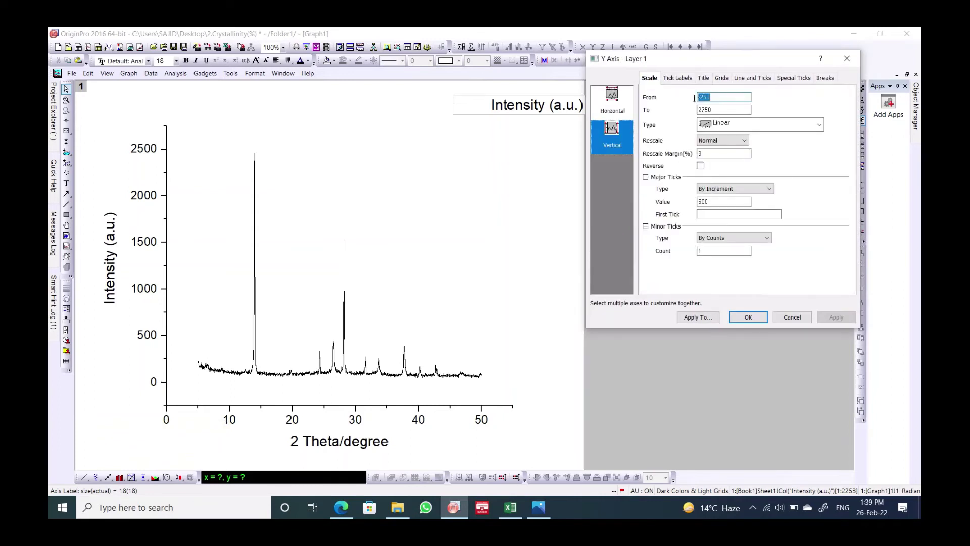
{"action": "type", "text": "-15"}
{"action": "left_click_drag", "start_coordinate": [733, 110], "coordinate": [685, 109]}
{"action": "type", "text": "3000"}
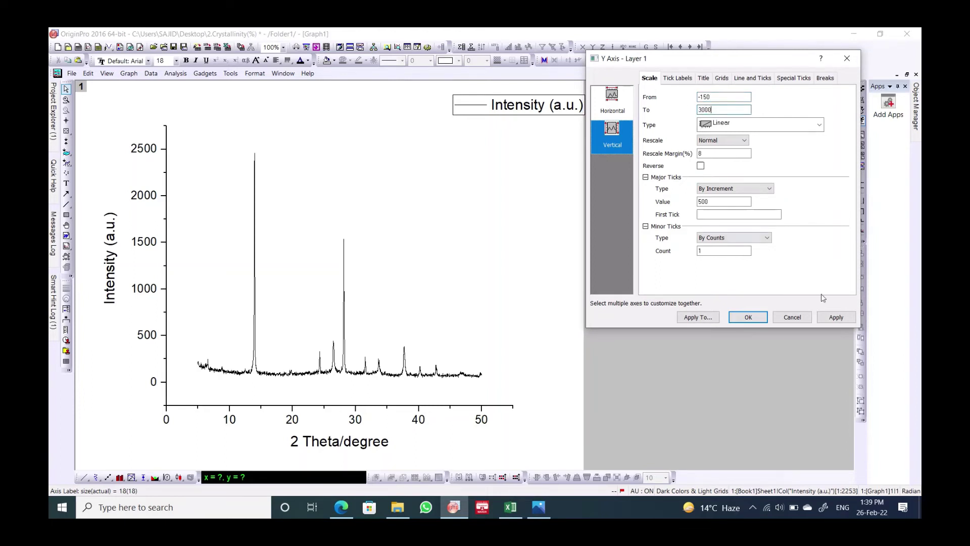
{"action": "left_click", "coordinate": [836, 317]}
{"action": "left_click", "coordinate": [747, 318]}
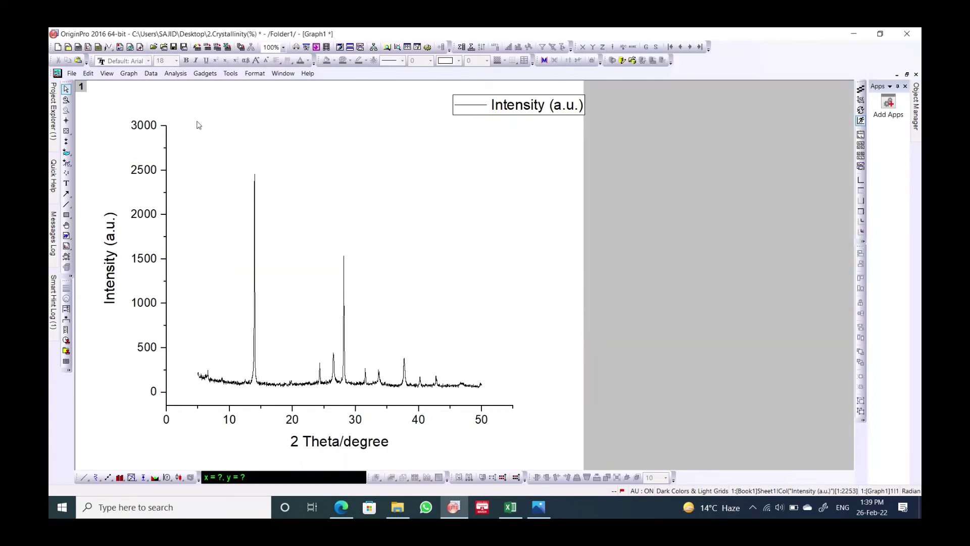
- Start Peak Analyzer on the graph for Integrate Peaks and proceed with a constant minimum baseline to the Find Peaks stage
{"action": "left_click", "coordinate": [178, 76]}
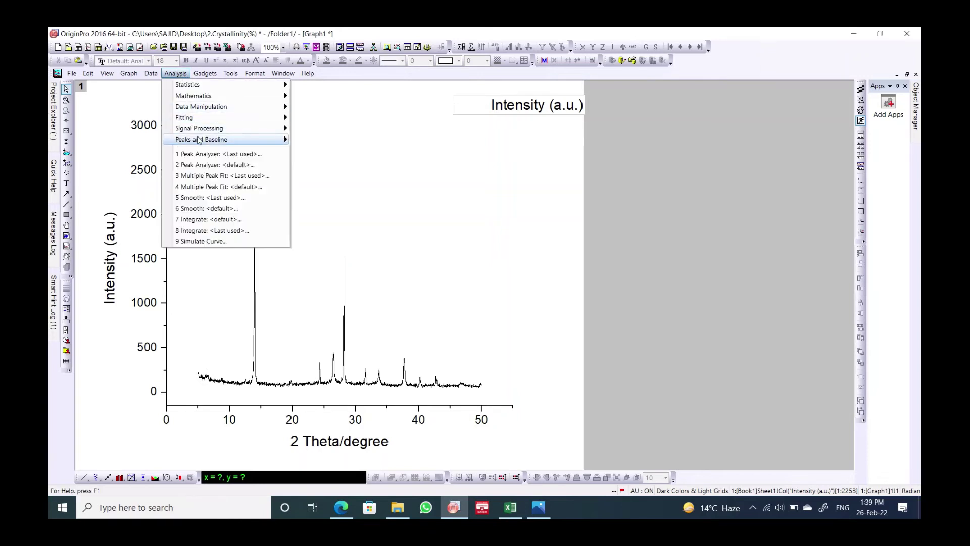
{"action": "mouse_move", "coordinate": [199, 140]}
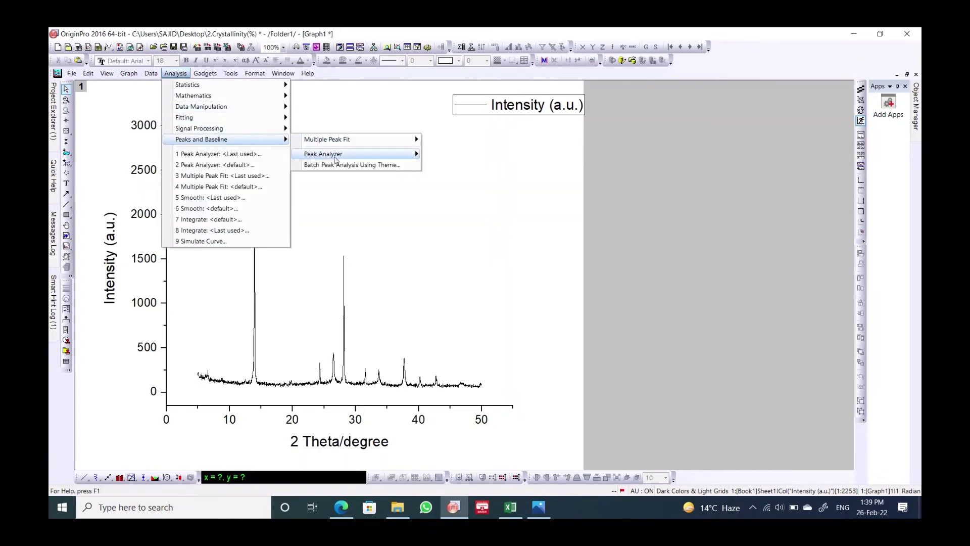
{"action": "mouse_move", "coordinate": [345, 156]}
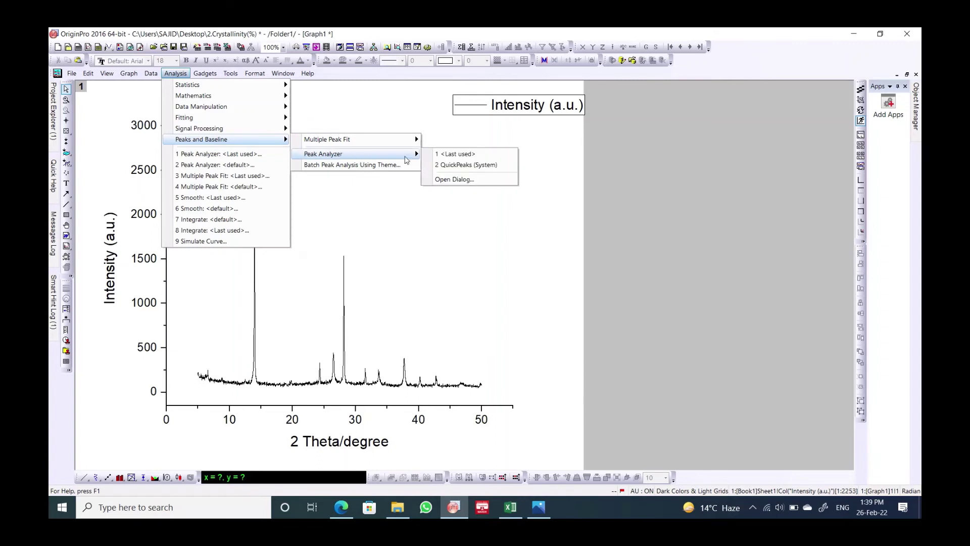
{"action": "left_click", "coordinate": [445, 179]}
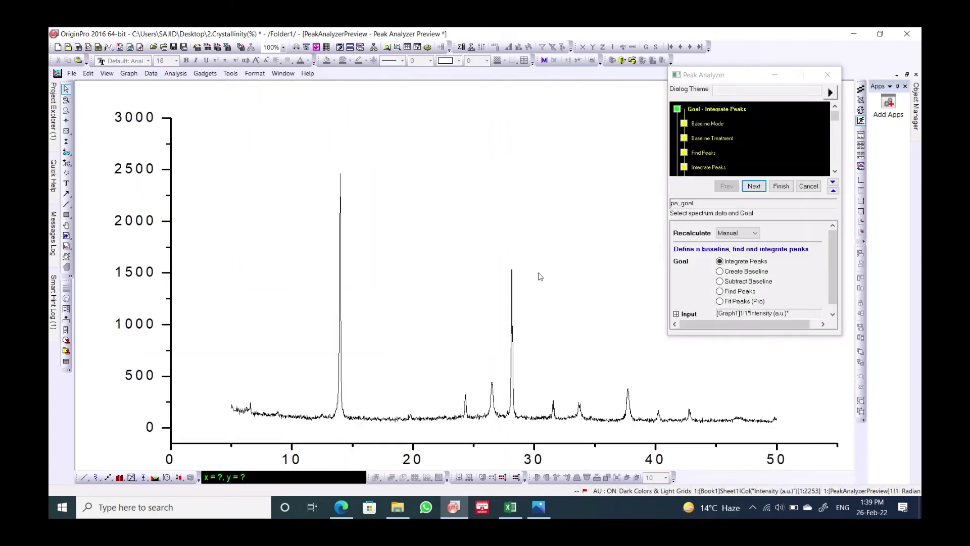
{"action": "left_click", "coordinate": [754, 186]}
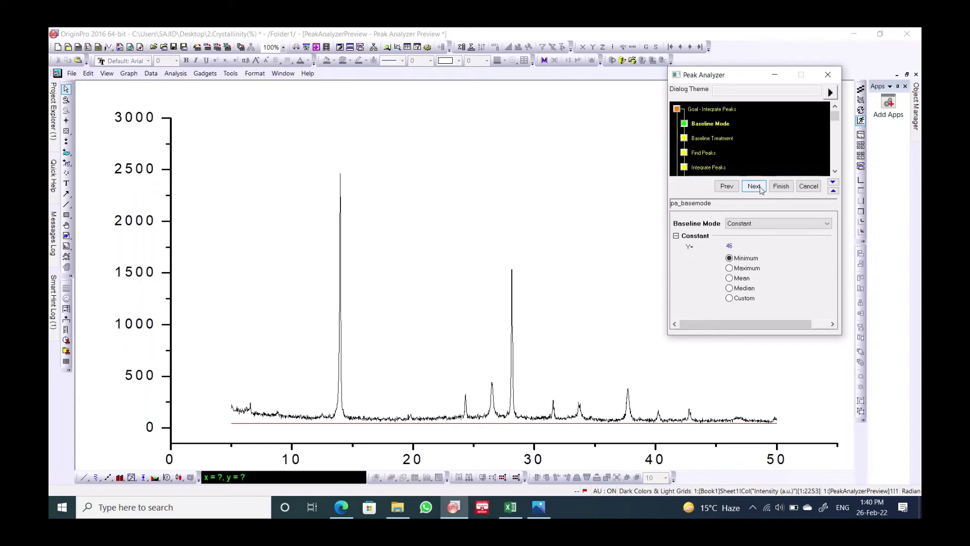
{"action": "left_click", "coordinate": [760, 188]}
{"action": "left_click", "coordinate": [759, 187]}
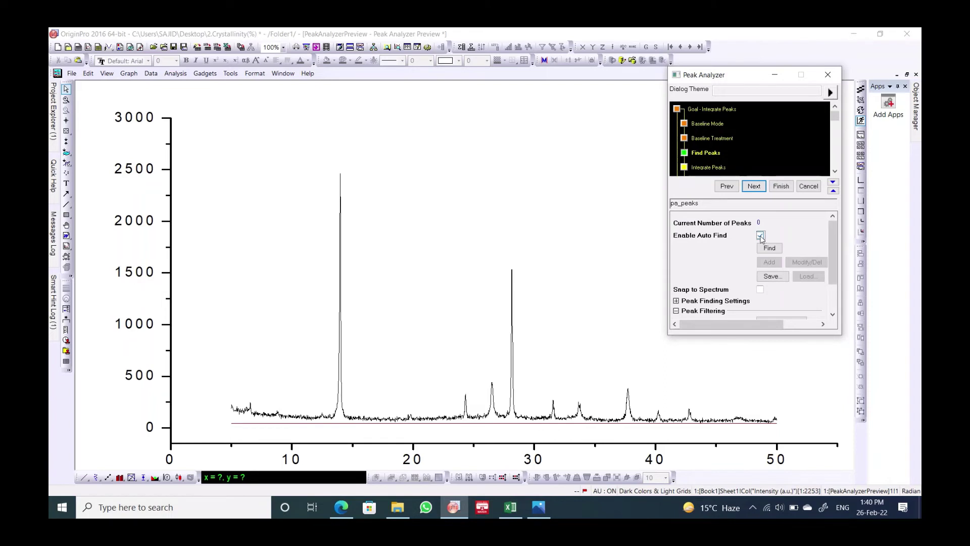
- With automatic peak finding disabled, manually add a single peak at about 6.51 degrees 2 Theta
{"action": "left_click", "coordinate": [769, 262]}
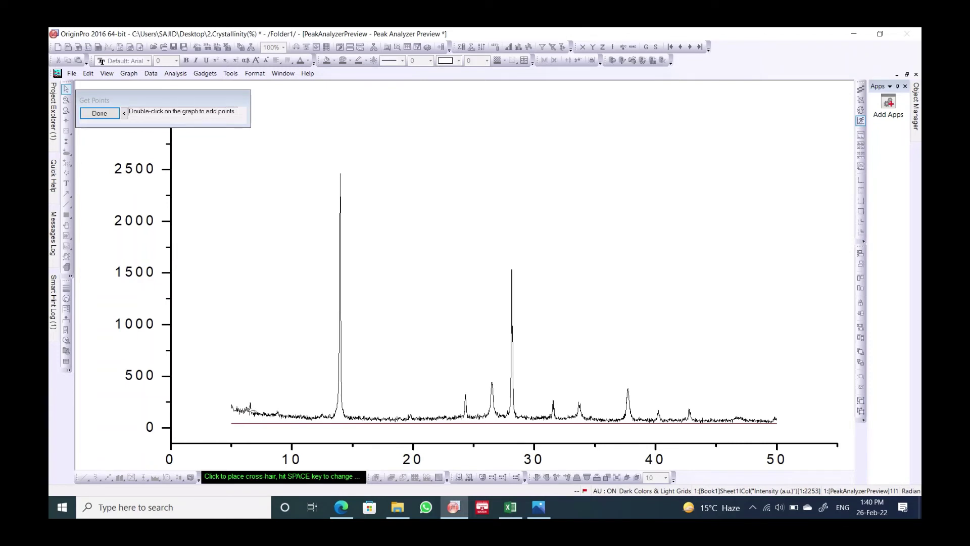
{"action": "double_click", "coordinate": [250, 410]}
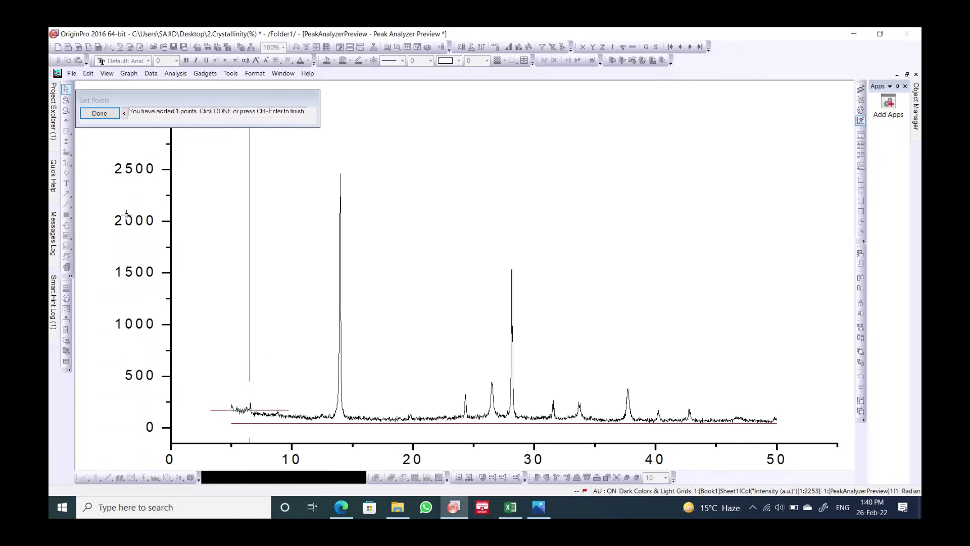
{"action": "left_click", "coordinate": [94, 115]}
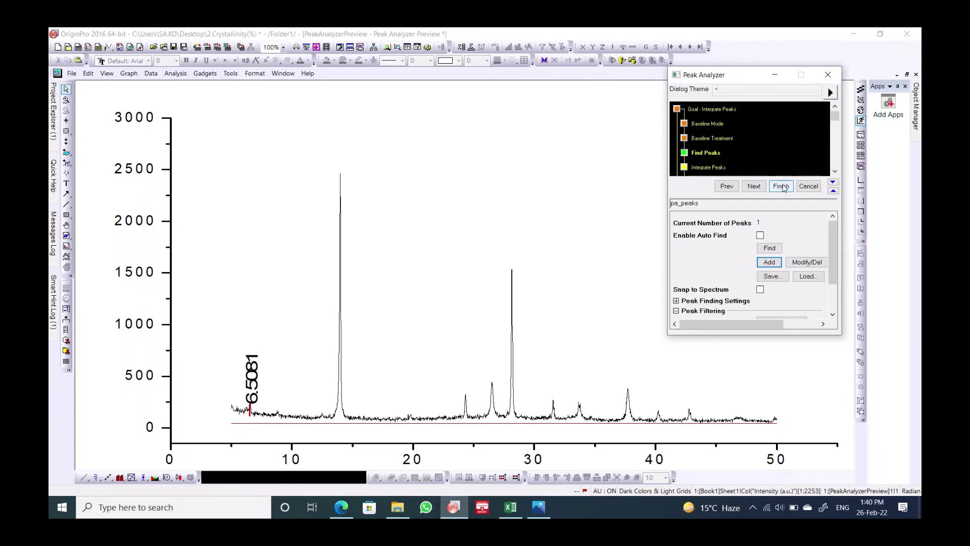
- Set the integration window to be adjusted on the preview and stretch its range across the whole pattern, from about 5.45 to 49.87
{"action": "left_click", "coordinate": [756, 186]}
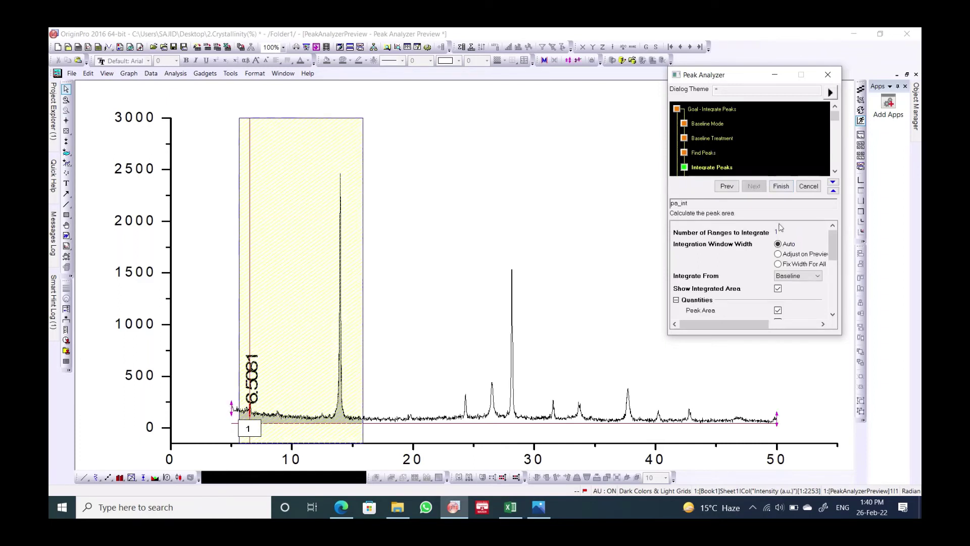
{"action": "left_click", "coordinate": [778, 254]}
{"action": "left_click", "coordinate": [363, 336]}
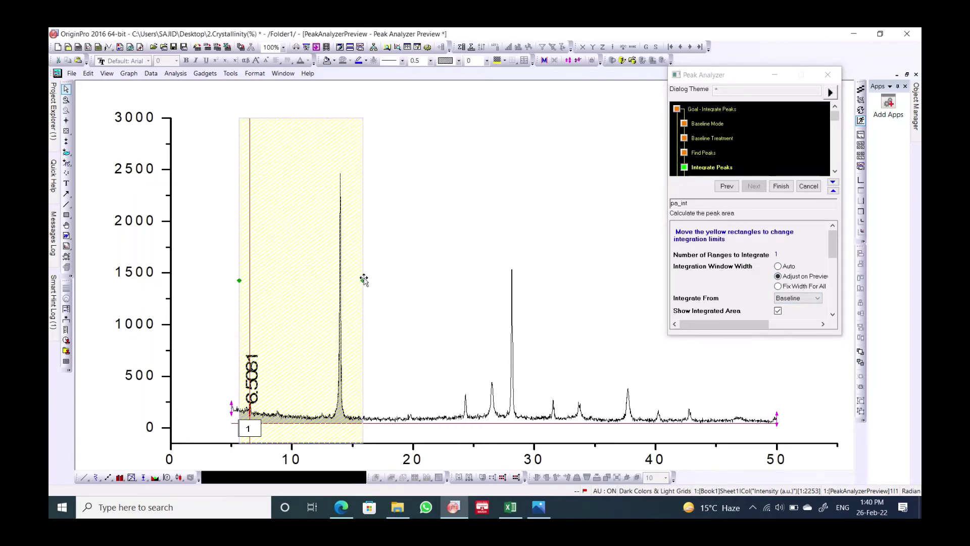
{"action": "left_click_drag", "start_coordinate": [362, 280], "coordinate": [777, 302]}
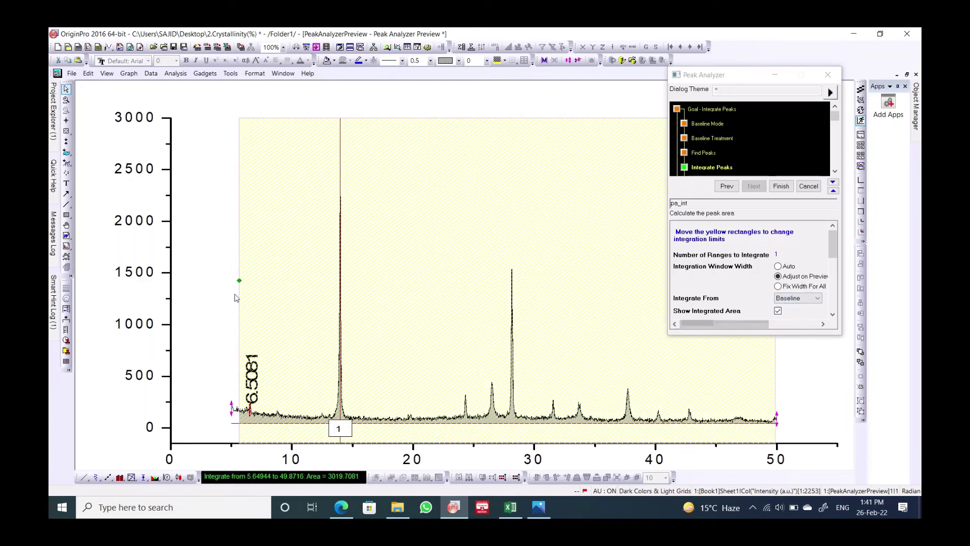
{"action": "left_click_drag", "start_coordinate": [239, 281], "coordinate": [237, 281]}
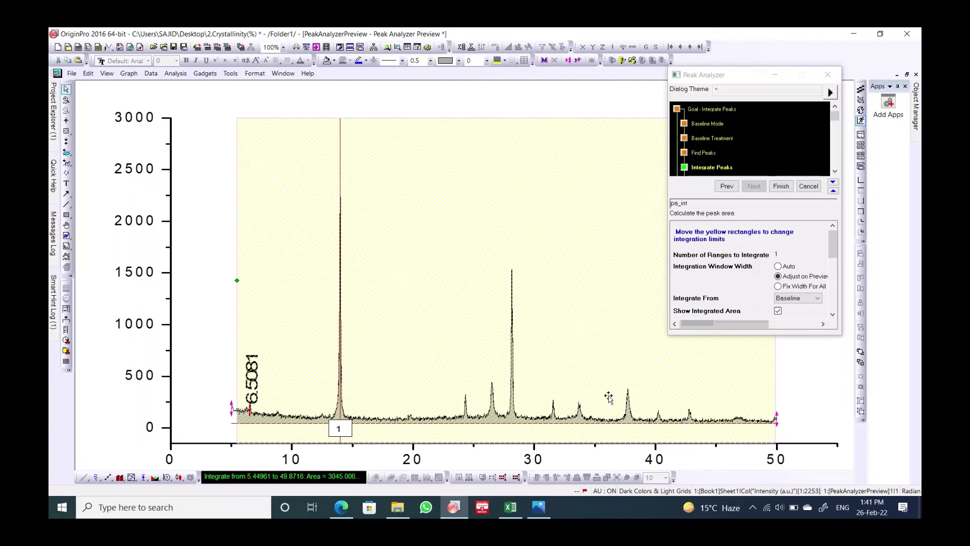
- Finish the total-area integration and open its results in Book1 of the 2.Crystallinity(%) project
{"action": "left_click", "coordinate": [783, 187]}
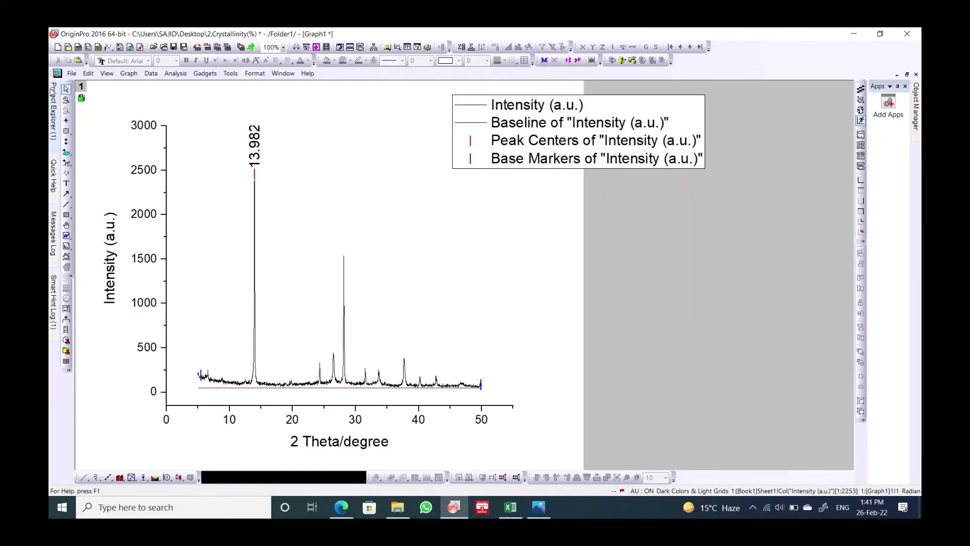
{"action": "mouse_move", "coordinate": [53, 89]}
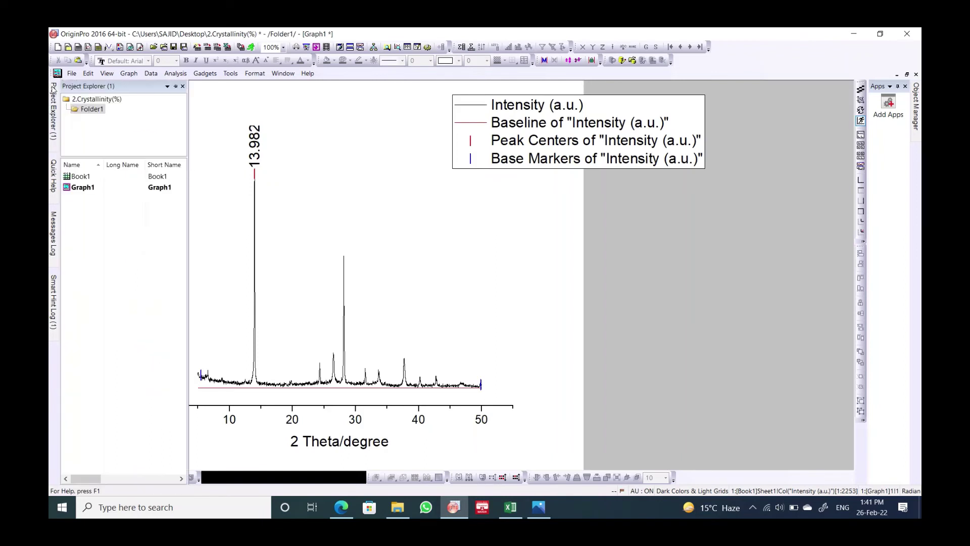
{"action": "double_click", "coordinate": [77, 177]}
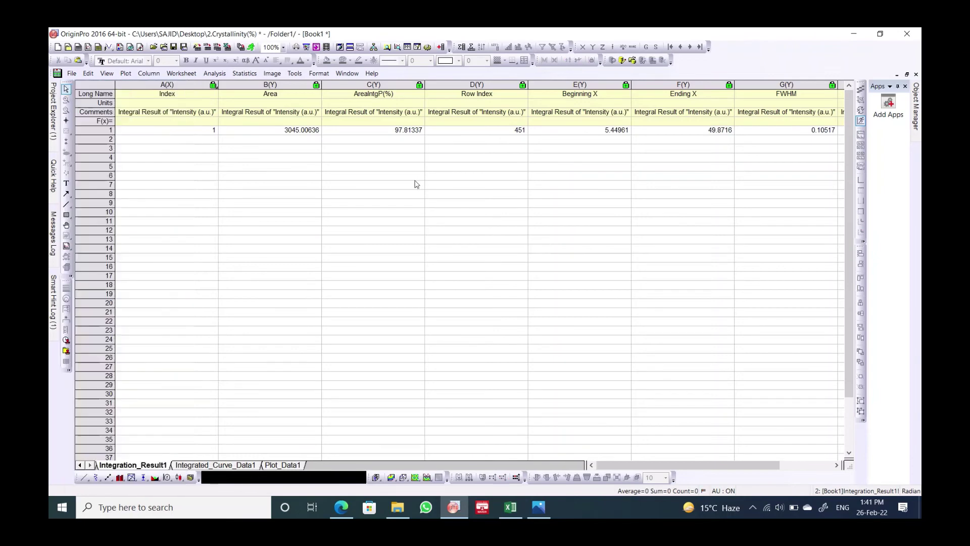
- Copy the integrated Area value 3045.00636 into the Total Area cell B2 of Book1.xlsx in Excel
{"action": "left_click", "coordinate": [302, 133]}
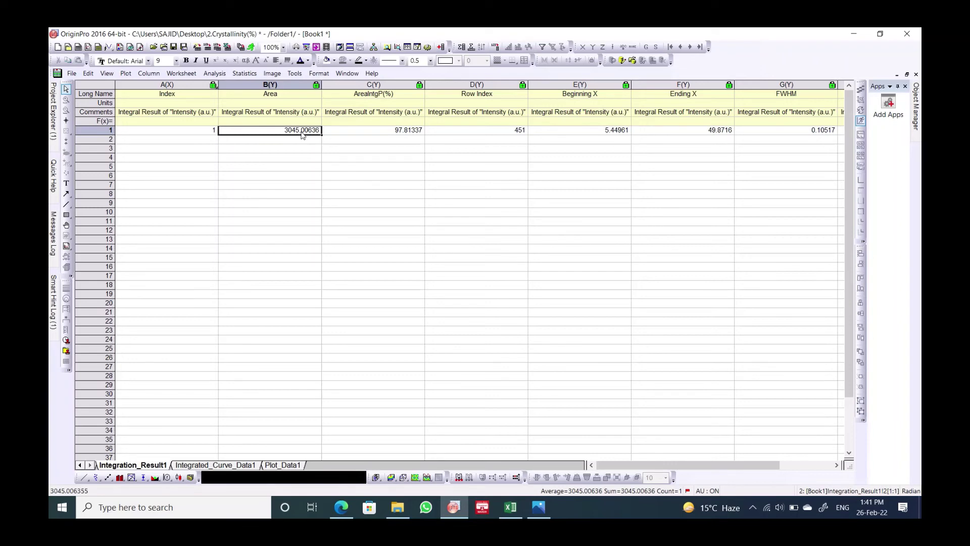
{"action": "left_click", "coordinate": [511, 508]}
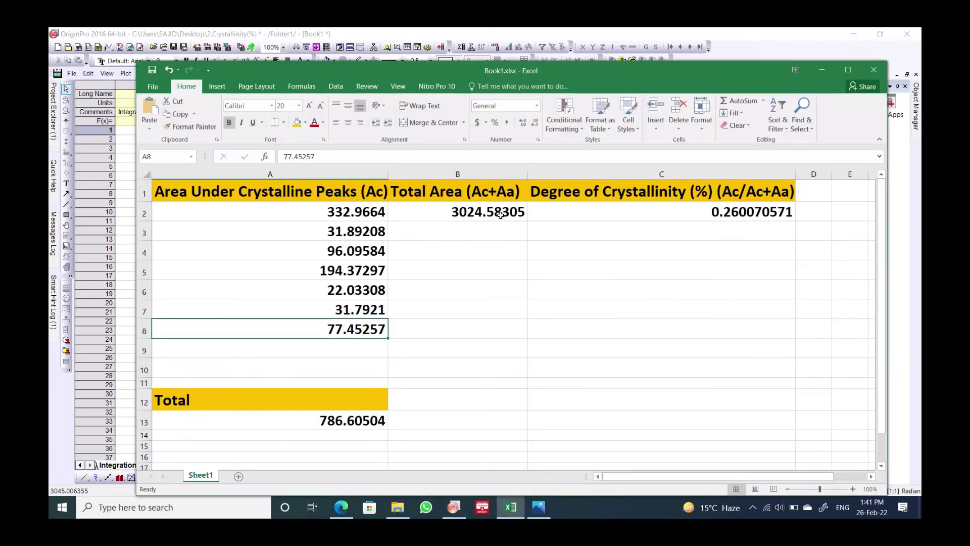
{"action": "left_click", "coordinate": [504, 213]}
{"action": "type", "text": "3045.00636"}
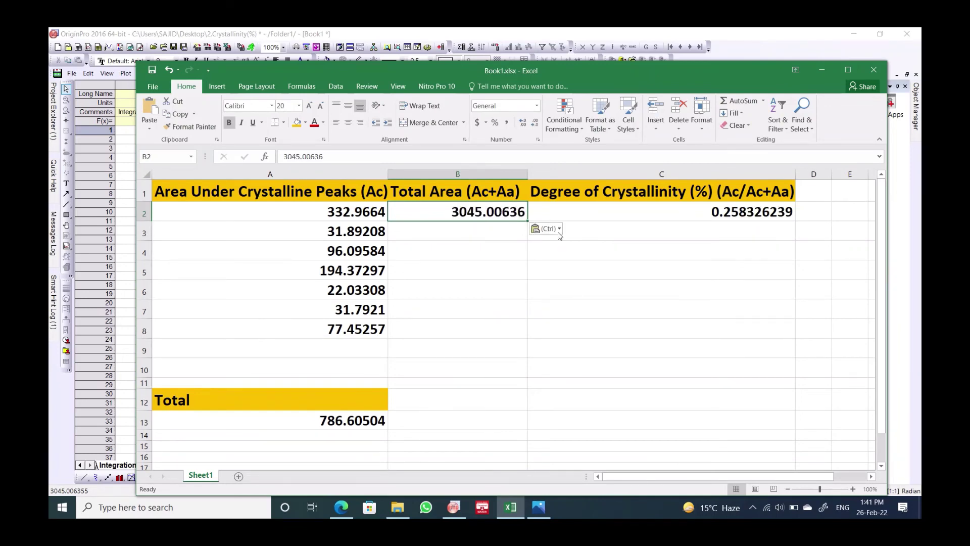
- Check the crystallinity formula in C2, and enter 25.83% in C3 in bold at font size 22
{"action": "left_click", "coordinate": [613, 214]}
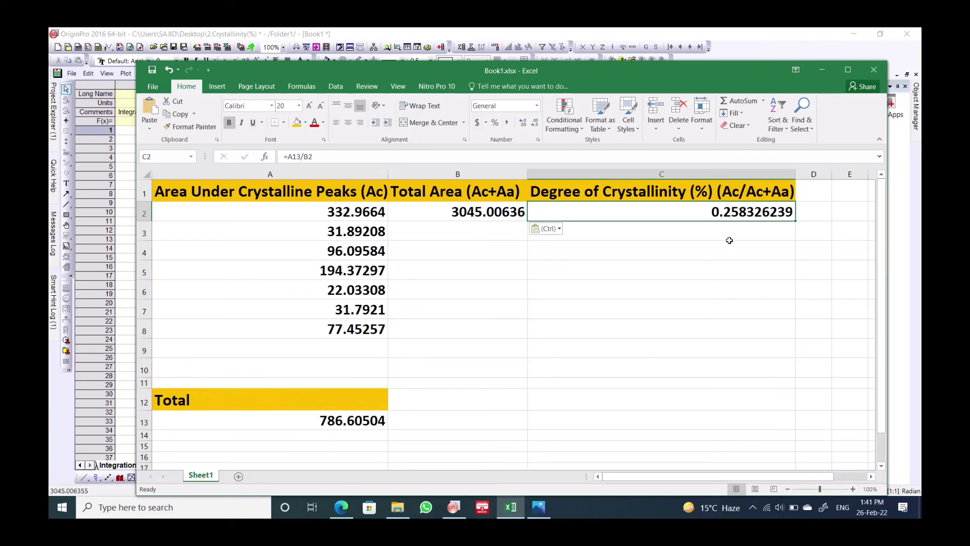
{"action": "left_click", "coordinate": [695, 233]}
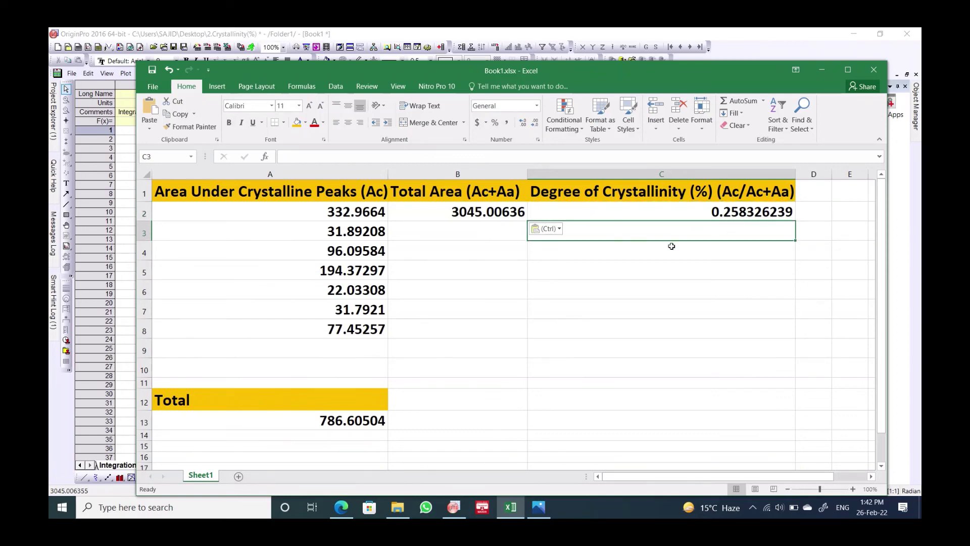
{"action": "type", "text": "25"}
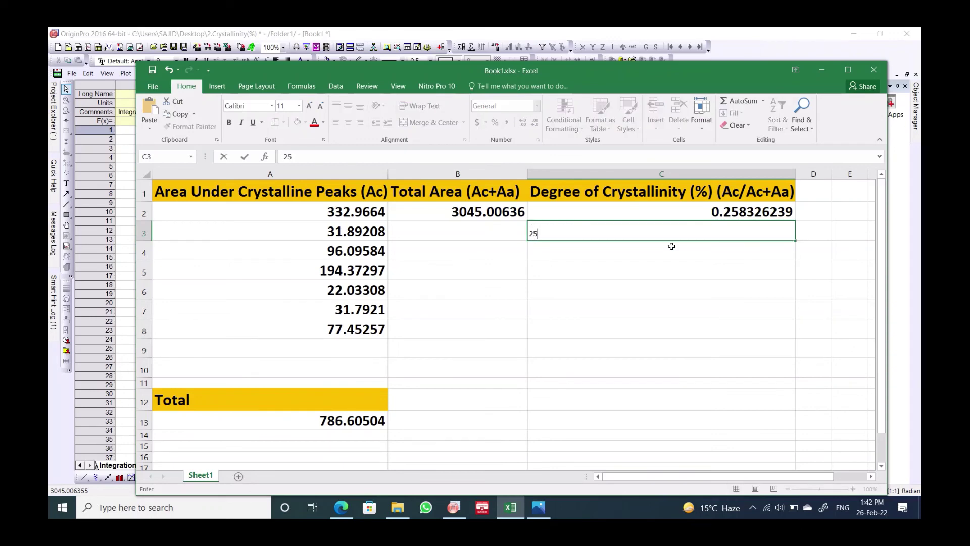
{"action": "type", "text": ".83%"}
{"action": "left_click", "coordinate": [531, 230]}
{"action": "left_click_drag", "start_coordinate": [534, 231], "coordinate": [555, 234]}
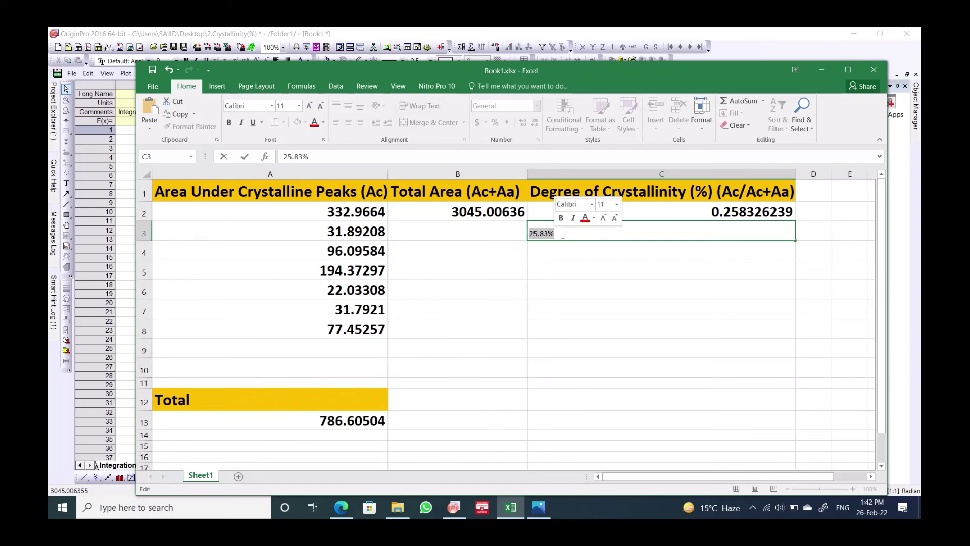
{"action": "left_click", "coordinate": [299, 106]}
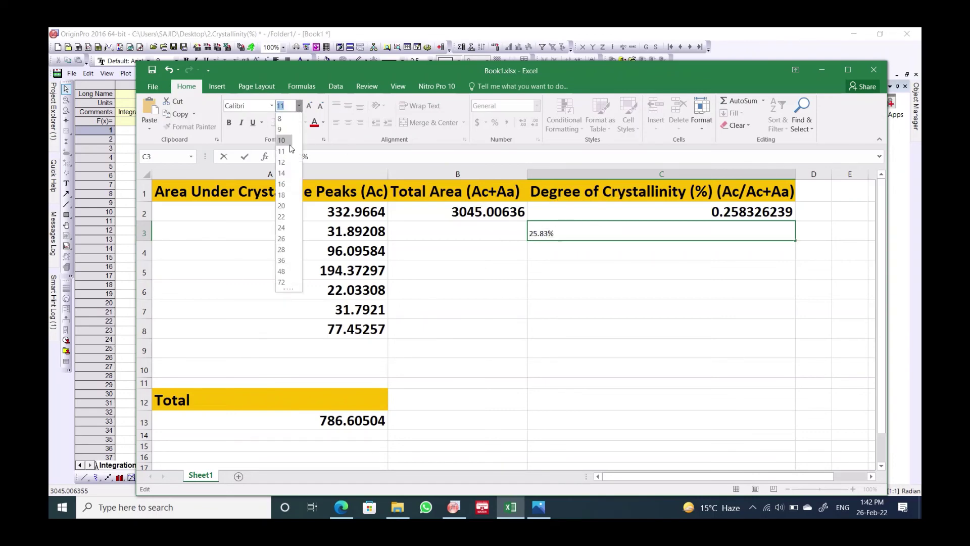
{"action": "left_click", "coordinate": [282, 217]}
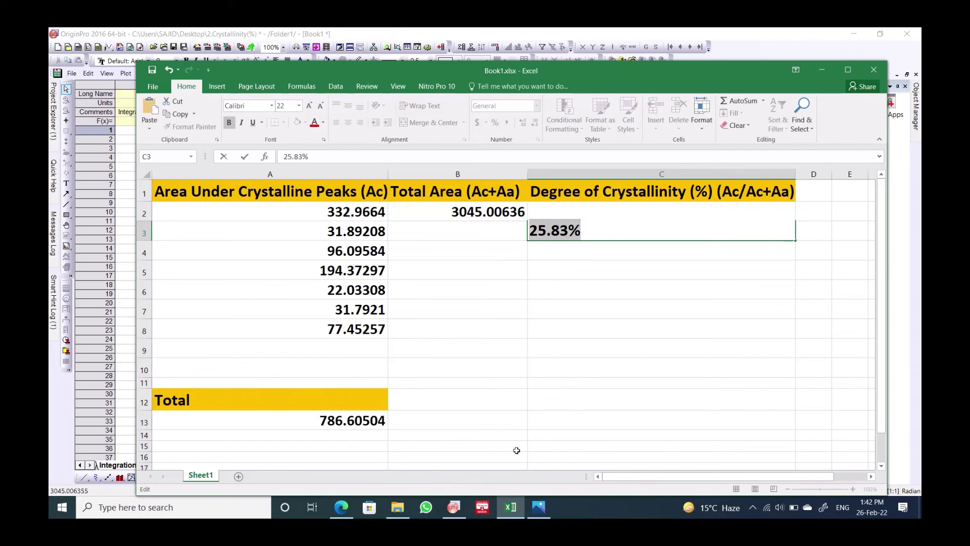
- Minimize Excel to return to OriginPro and restore the maximized Book1 results window to its smaller size
{"action": "left_click", "coordinate": [515, 513]}
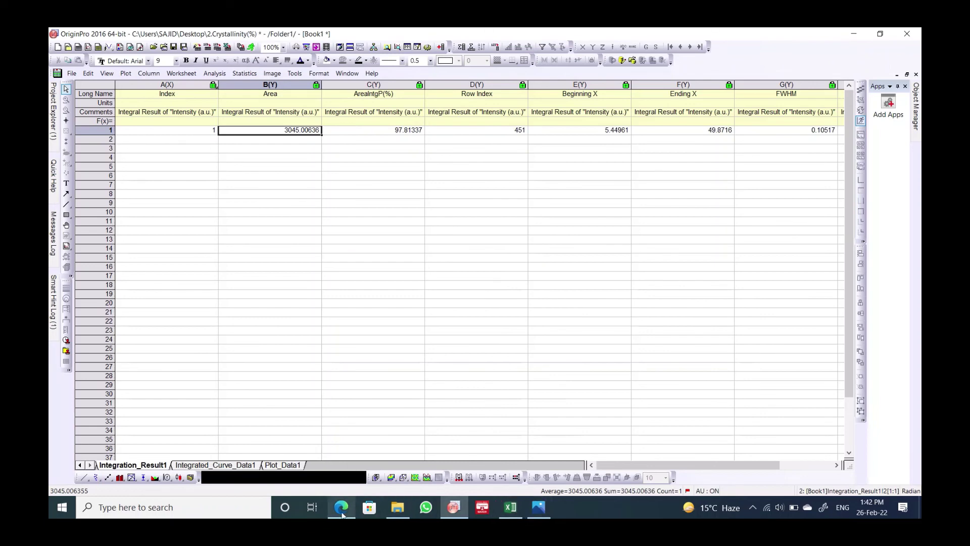
{"action": "left_click", "coordinate": [907, 76]}
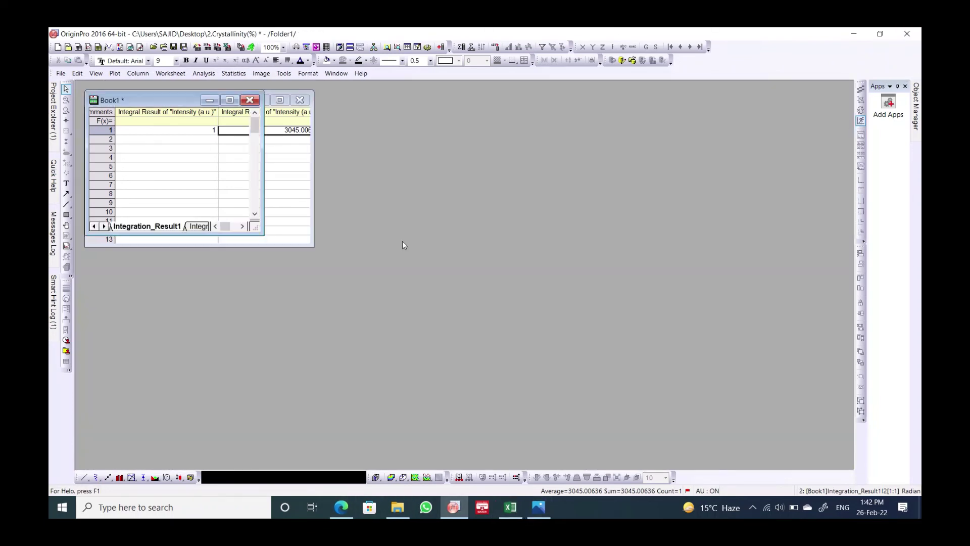
- Bring up the XRD plot in Graph1 and delete its legend
{"action": "left_click", "coordinate": [281, 101]}
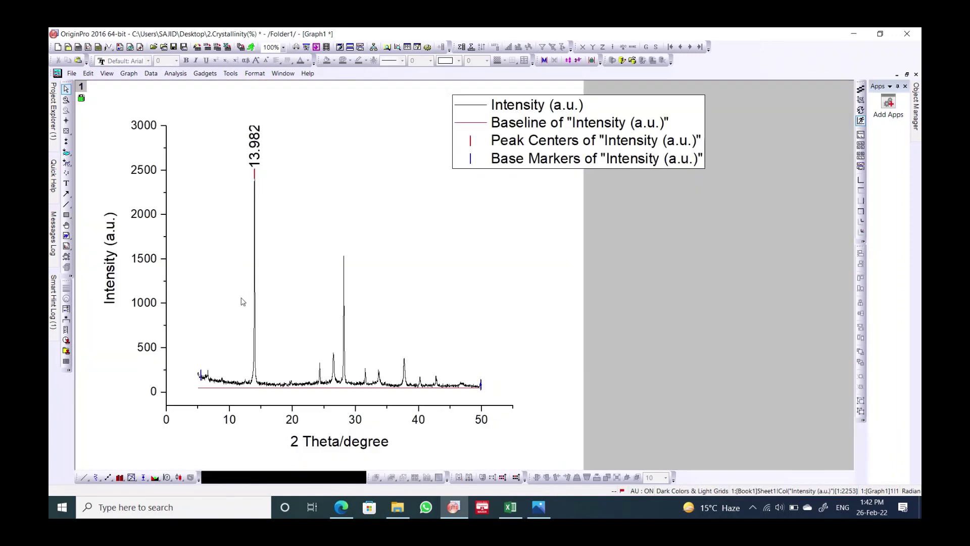
{"action": "left_click", "coordinate": [576, 133]}
{"action": "left_click_drag", "start_coordinate": [539, 136], "coordinate": [459, 170]}
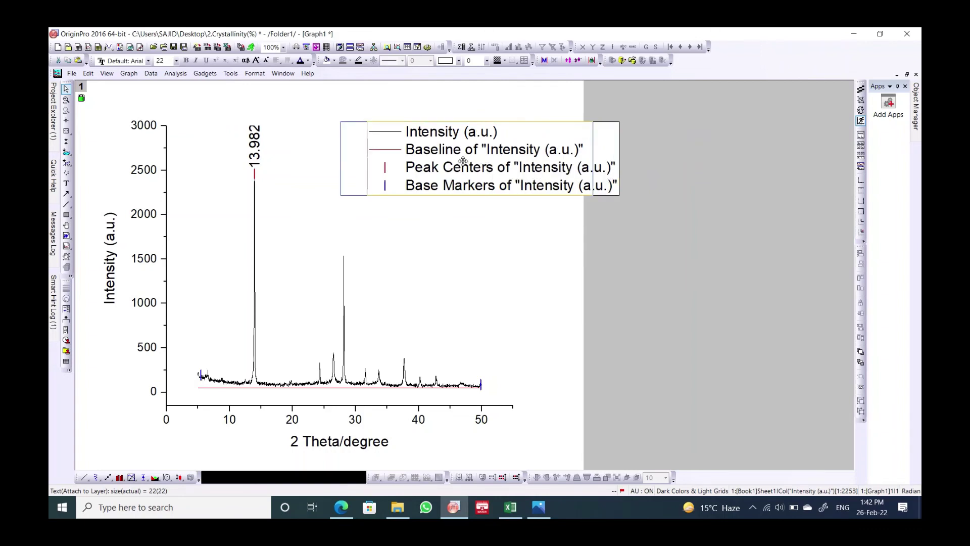
{"action": "key", "text": "Delete"}
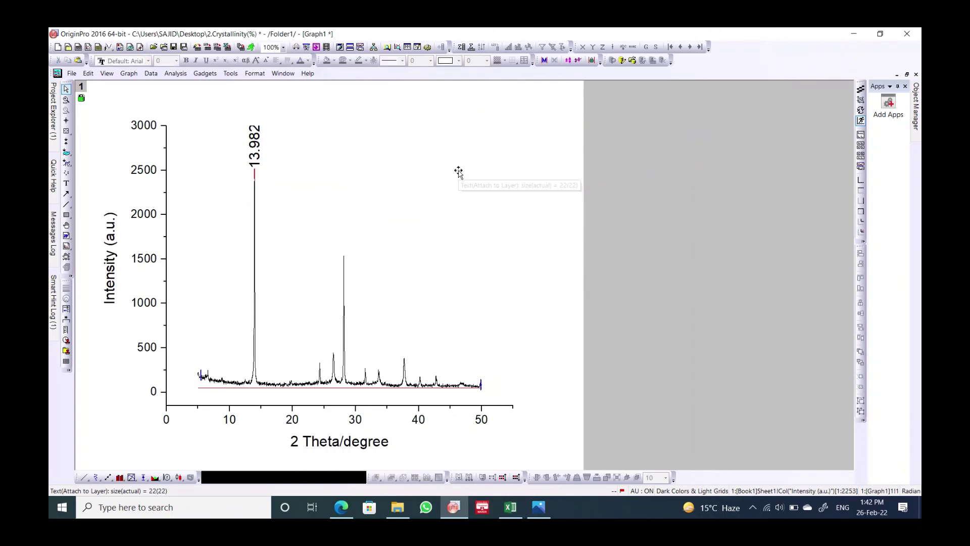
{"action": "left_click", "coordinate": [257, 158]}
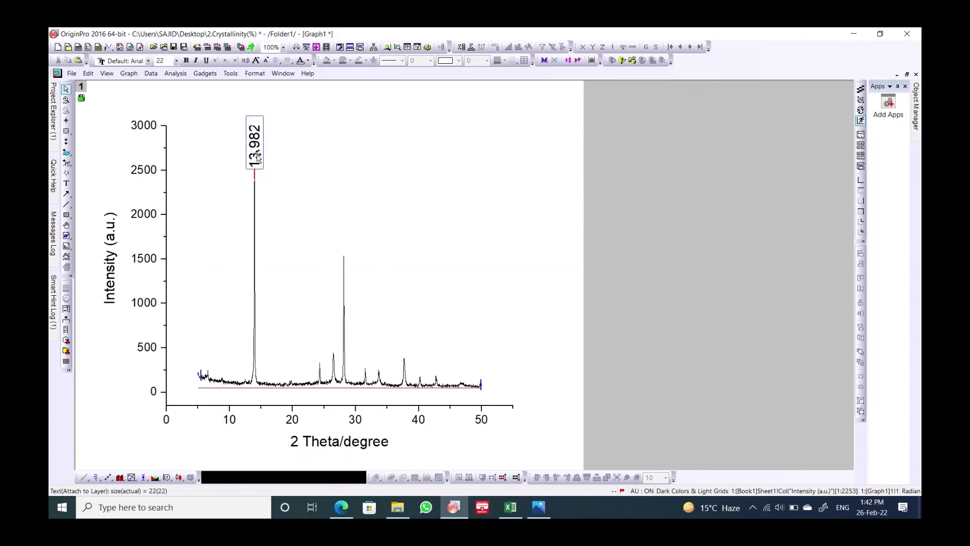
{"action": "left_click", "coordinate": [252, 204]}
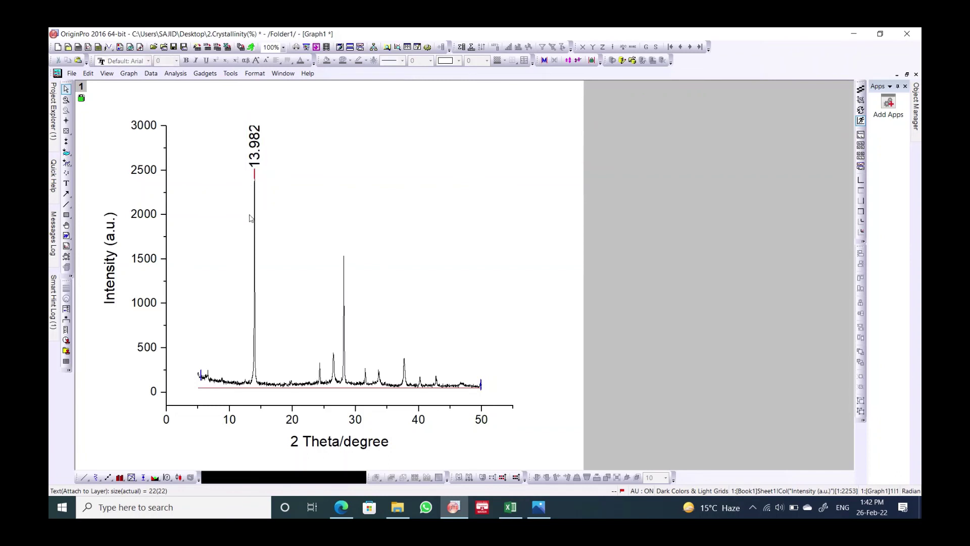
- Make the intensity axis tick labels bold and set their font size to 22
{"action": "left_click", "coordinate": [154, 130]}
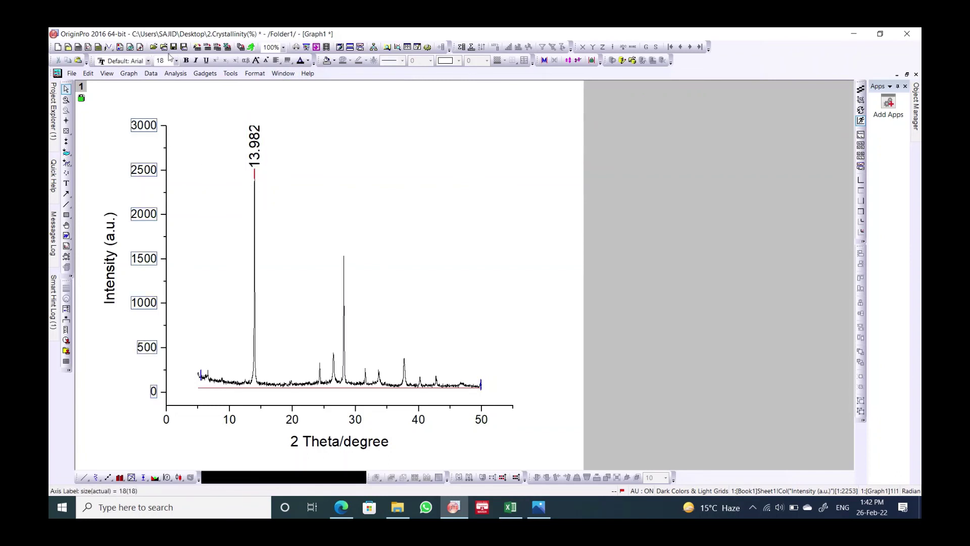
{"action": "left_click", "coordinate": [186, 61]}
{"action": "left_click", "coordinate": [176, 60]}
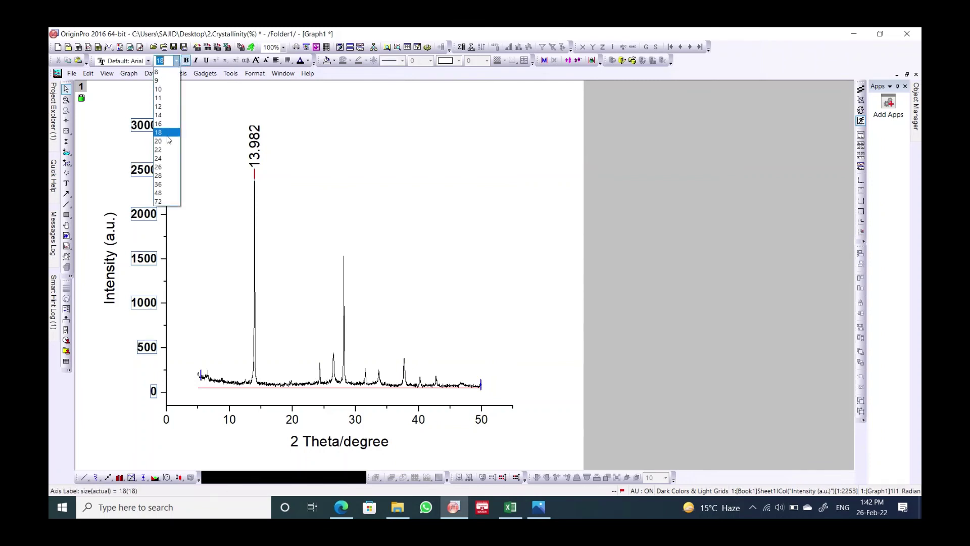
{"action": "left_click", "coordinate": [160, 150]}
- Format the 2 Theta axis tick labels in bold at font size 22
{"action": "left_click", "coordinate": [231, 422]}
{"action": "left_click", "coordinate": [186, 60]}
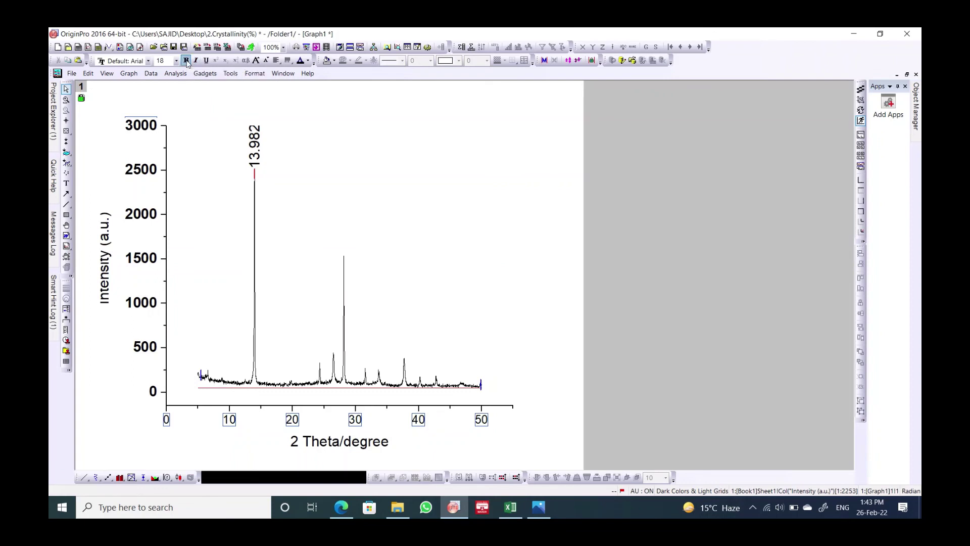
{"action": "left_click", "coordinate": [175, 61]}
{"action": "left_click", "coordinate": [159, 149]}
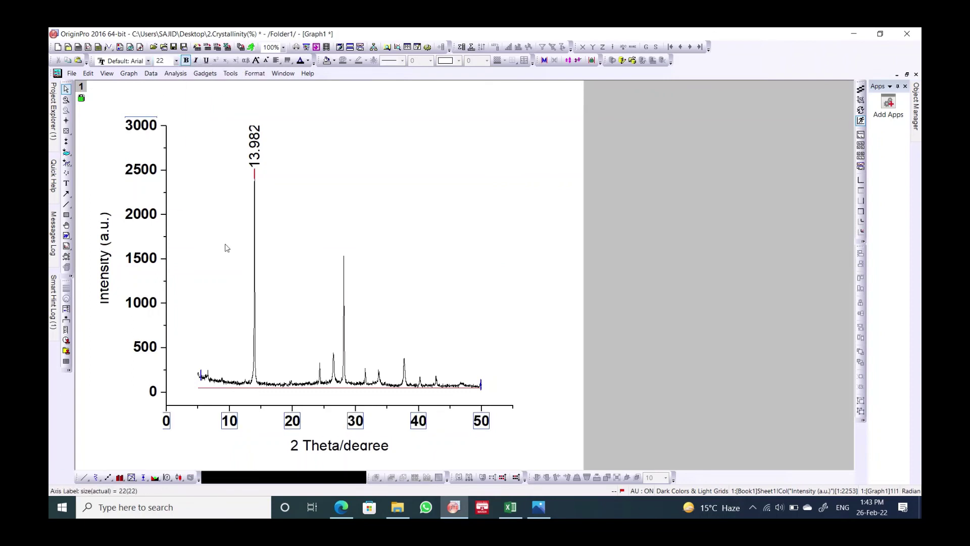
- Set the line width of the XRD intensity curve to 2
{"action": "left_click", "coordinate": [345, 367]}
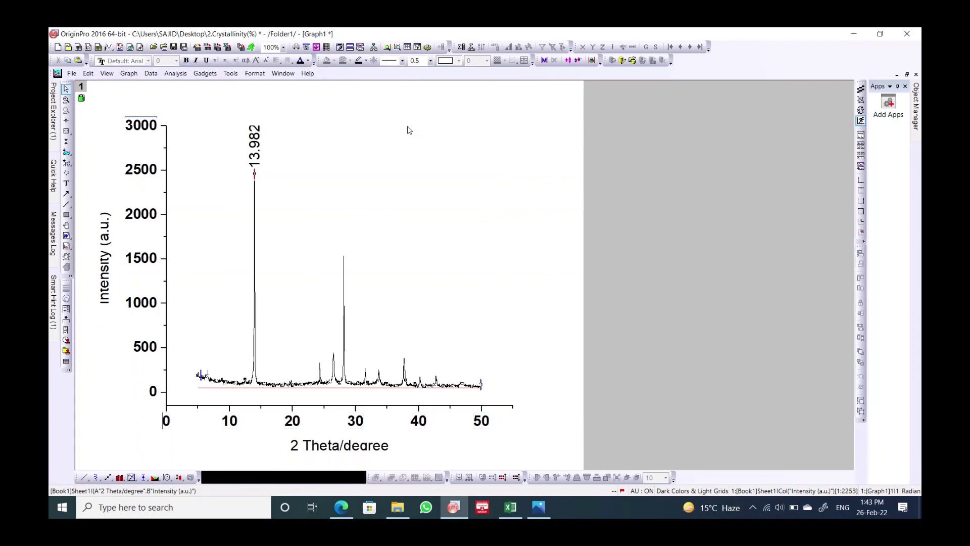
{"action": "left_click", "coordinate": [431, 61]}
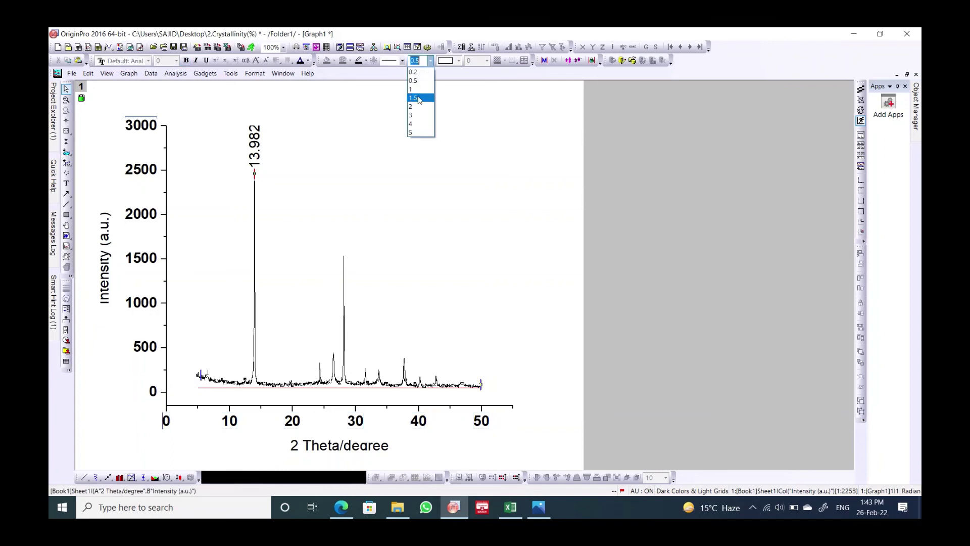
{"action": "left_click", "coordinate": [419, 108]}
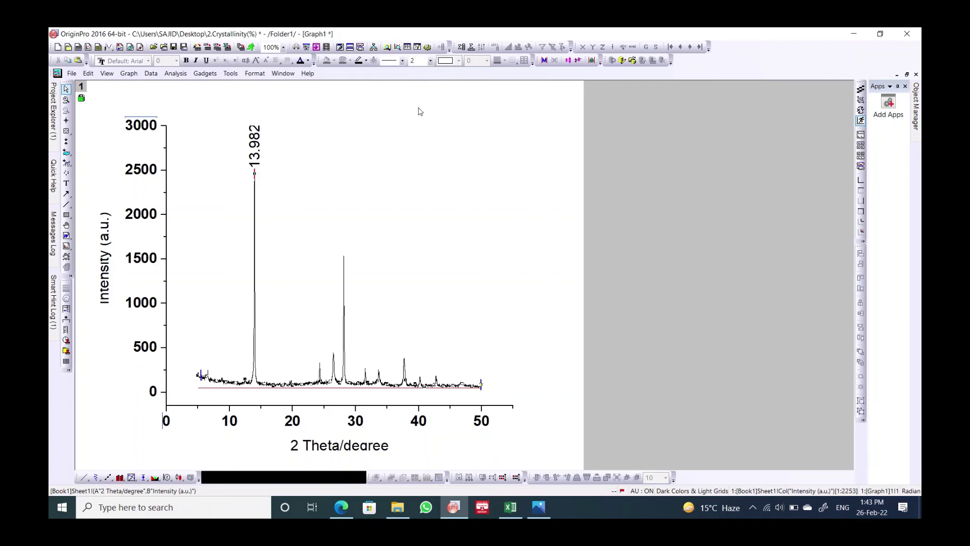